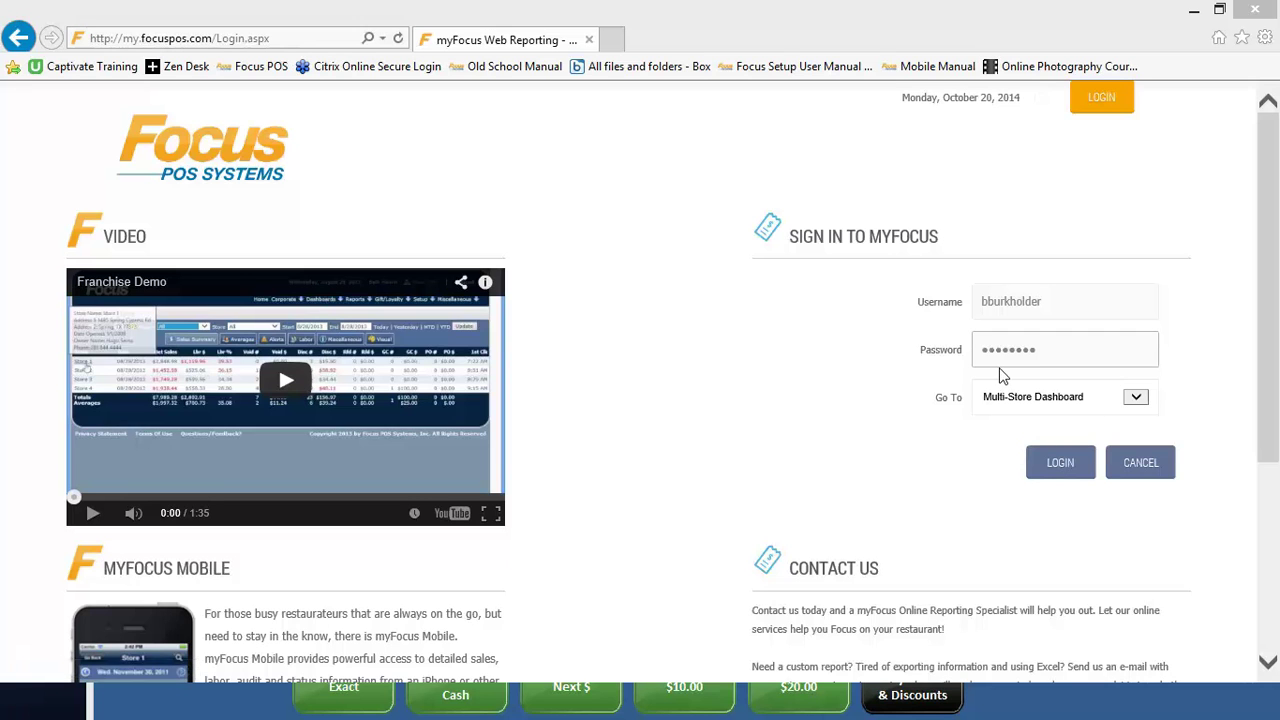
Log in to myFocus, landing on the Multi-Store Sales Summary for 10/20/2014.
left_click(1060, 466)
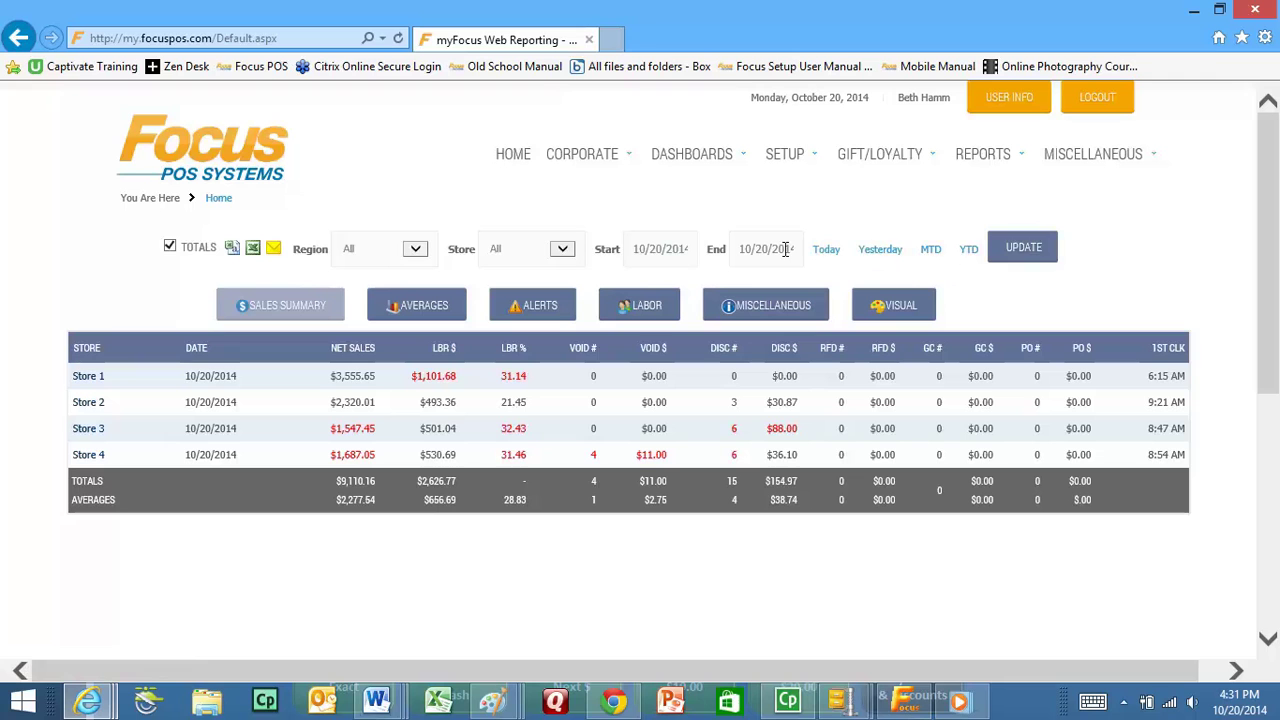
View the four stores' 10/19/2014 sales, then switch back to the 10/20/2014 figures.
left_click(880, 250)
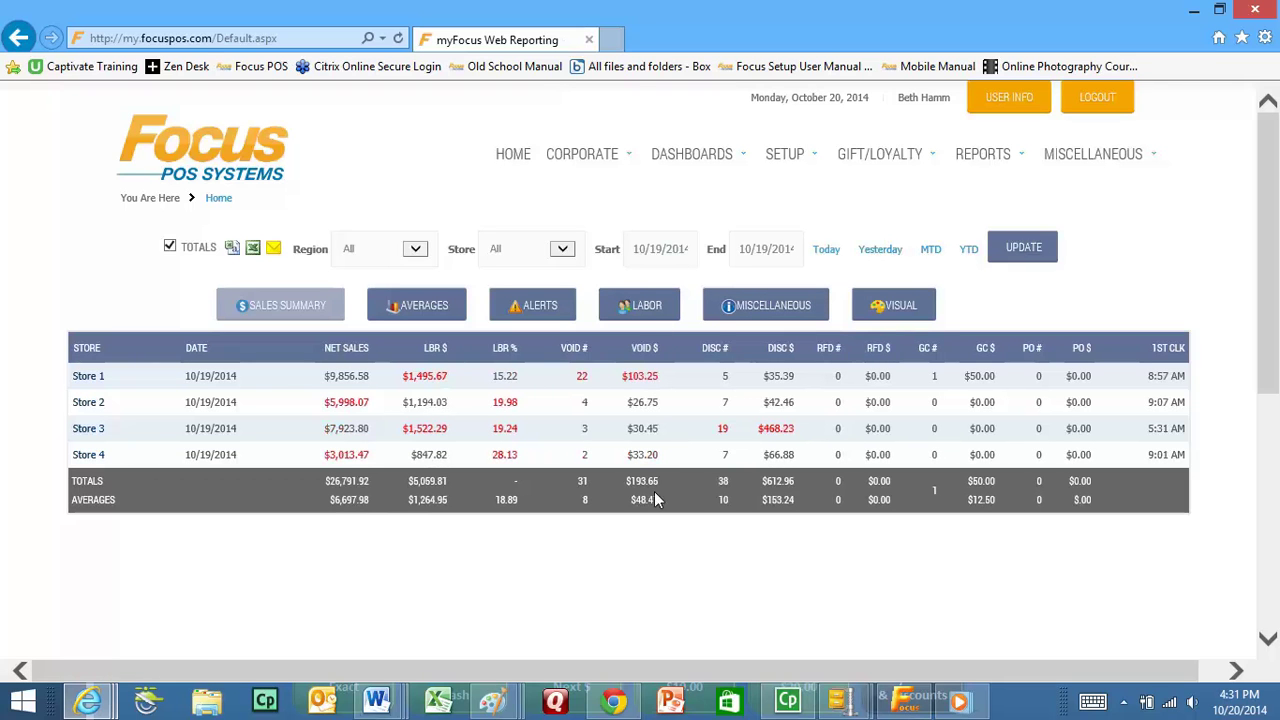
left_click(825, 252)
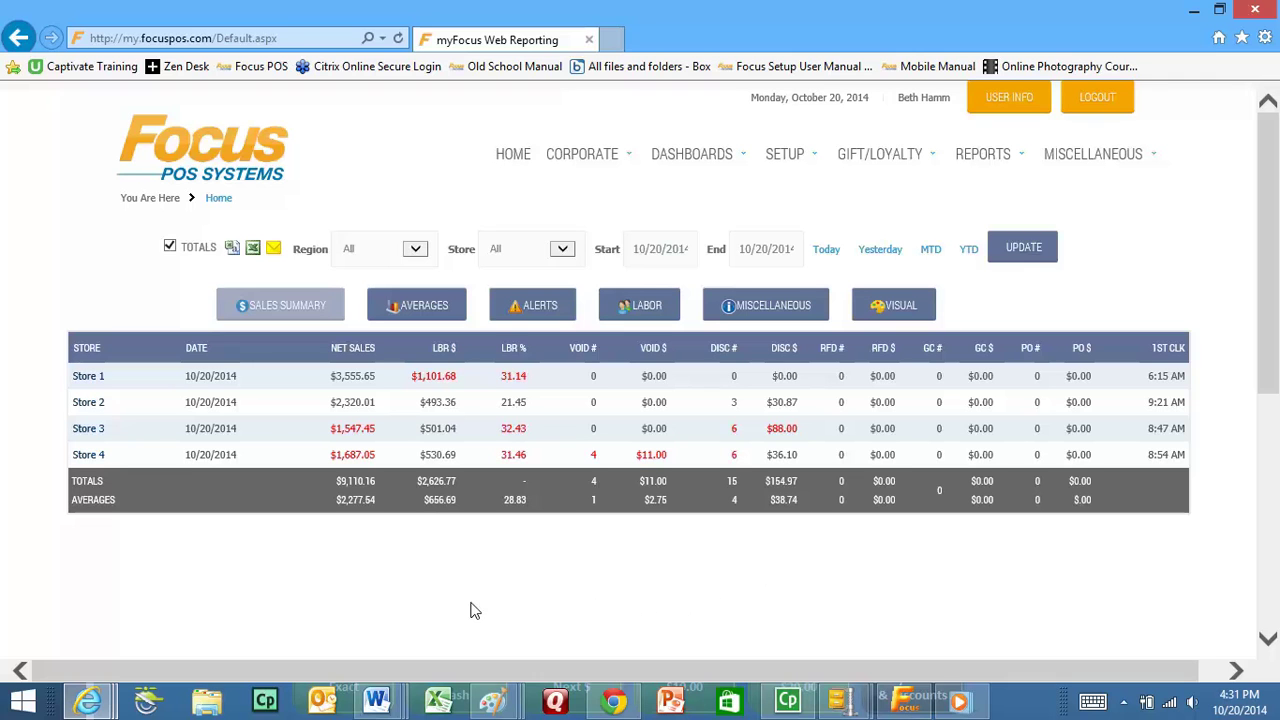
Open Store 1's dashboard and drill its net sales down to the individual Liquor items.
left_click(87, 377)
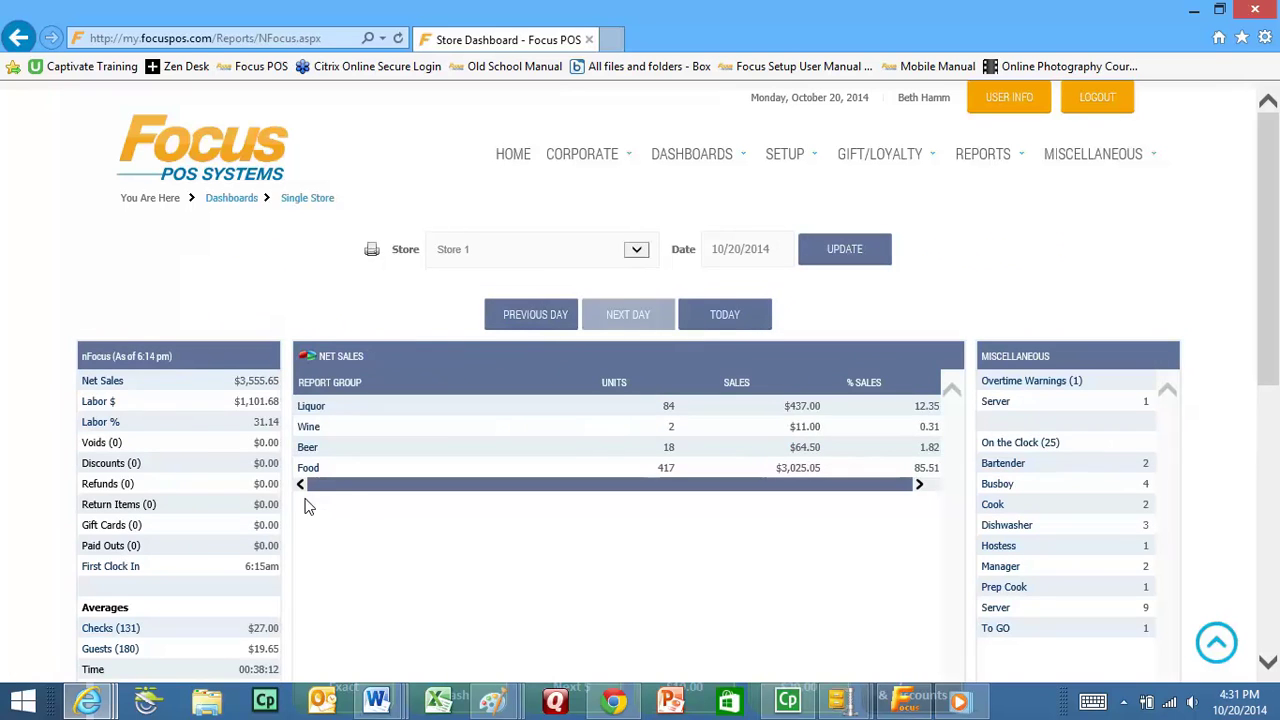
scroll(366, 520, "down", 3)
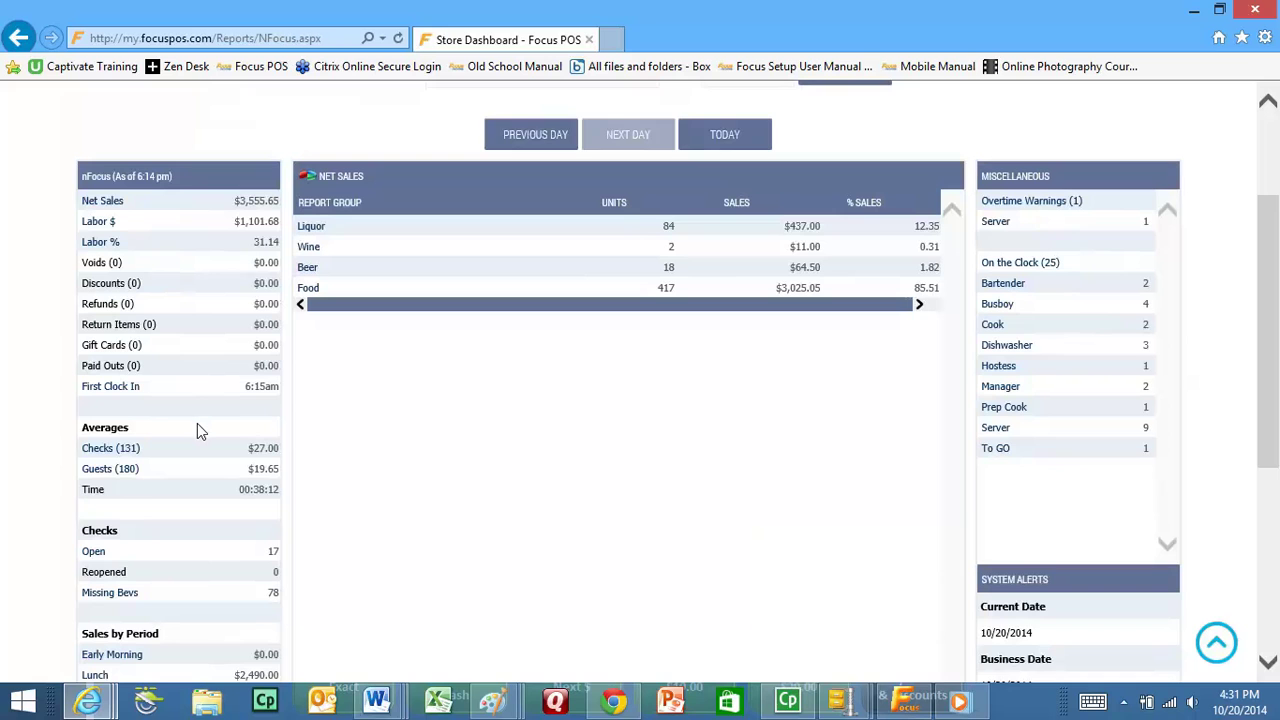
left_click(103, 204)
left_click(309, 226)
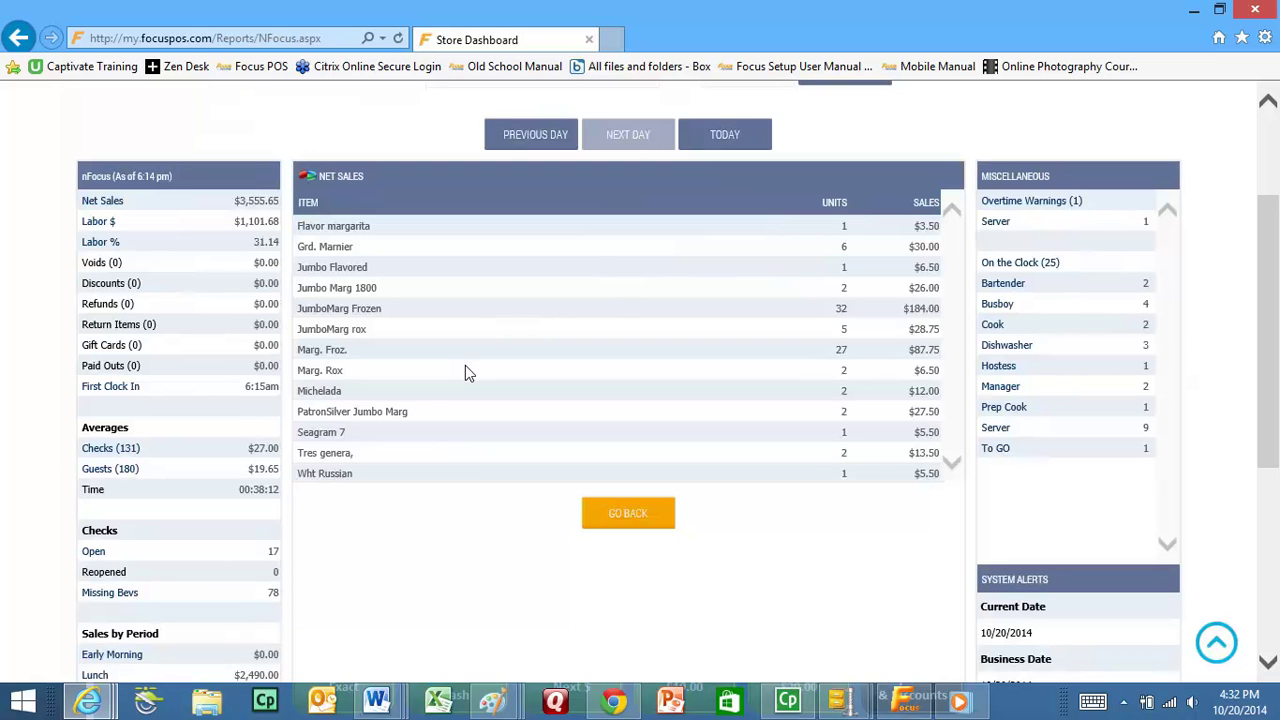
scroll(428, 394, "down", 5)
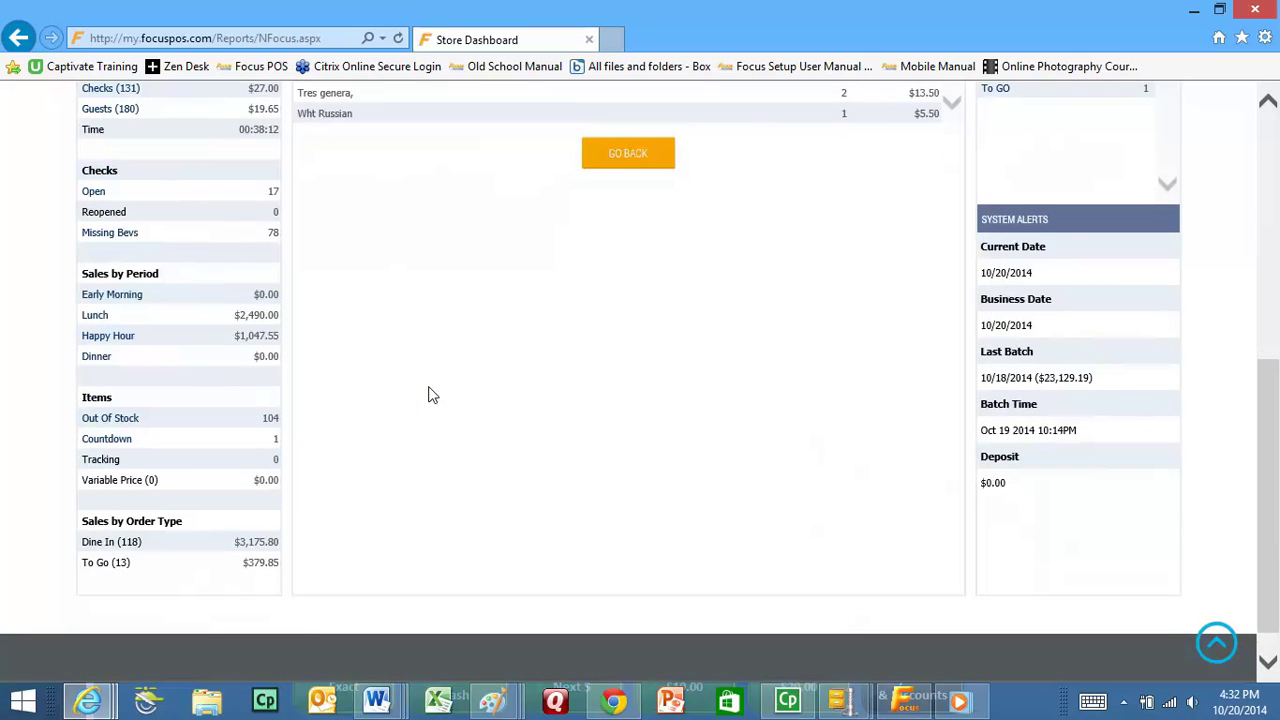
scroll(428, 394, "up", 6)
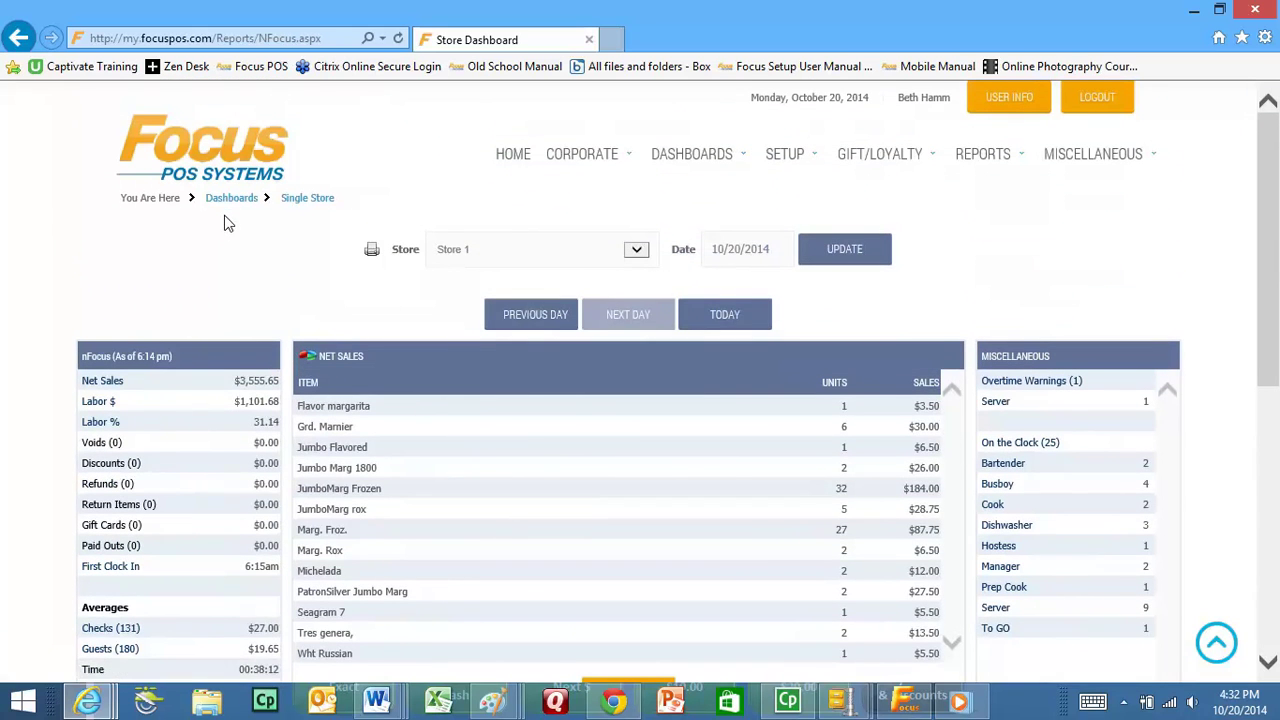
Go back to the Multi Store dashboard and show the AVERAGES view for each store.
mouse_move(705, 155)
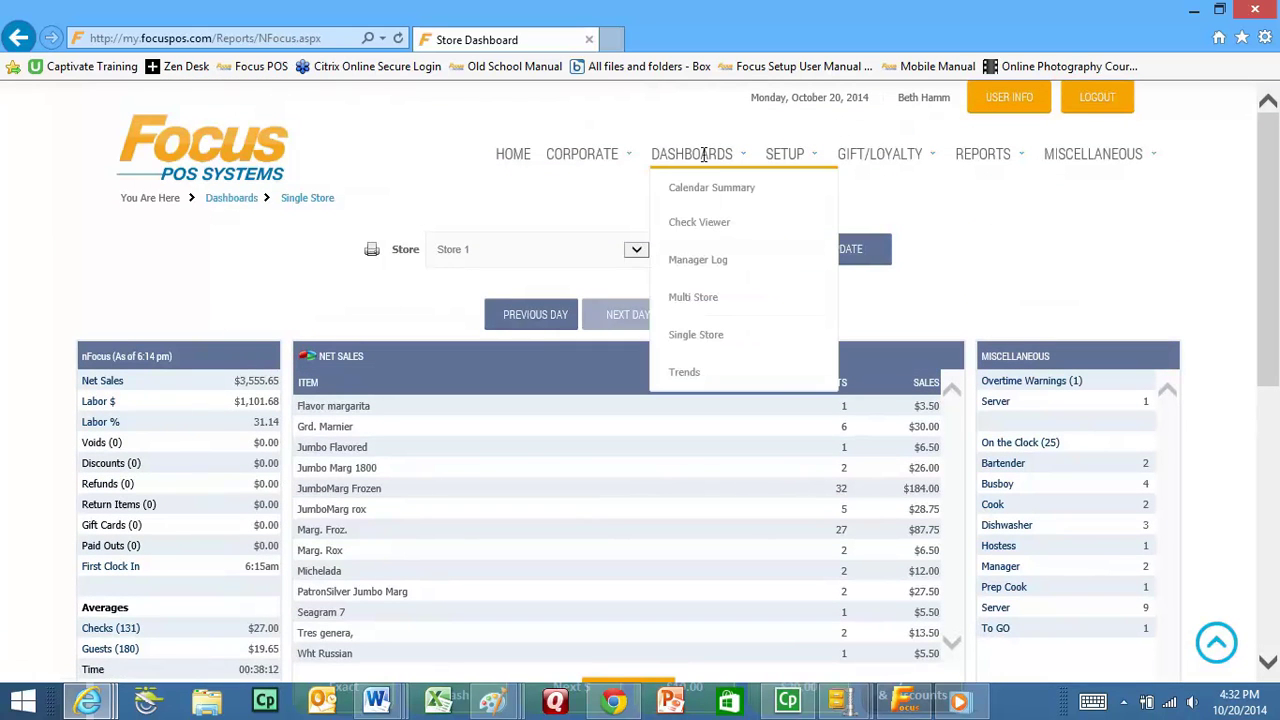
left_click(697, 293)
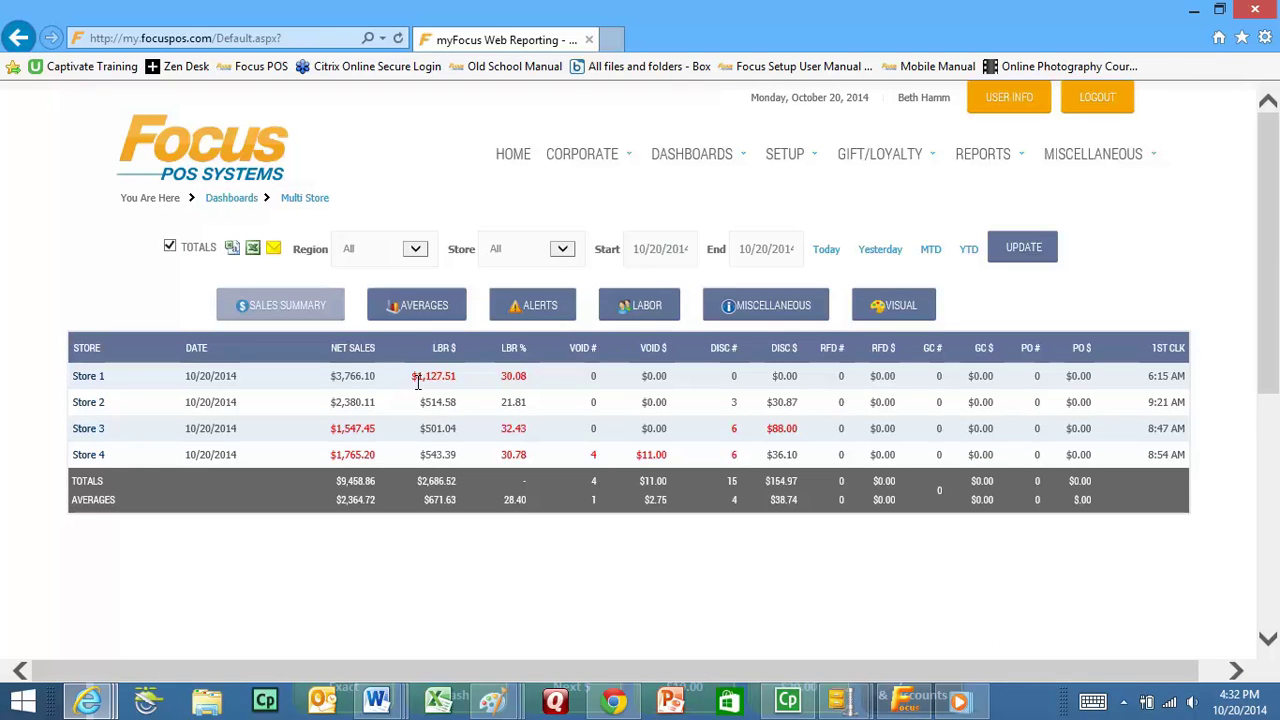
left_click(425, 316)
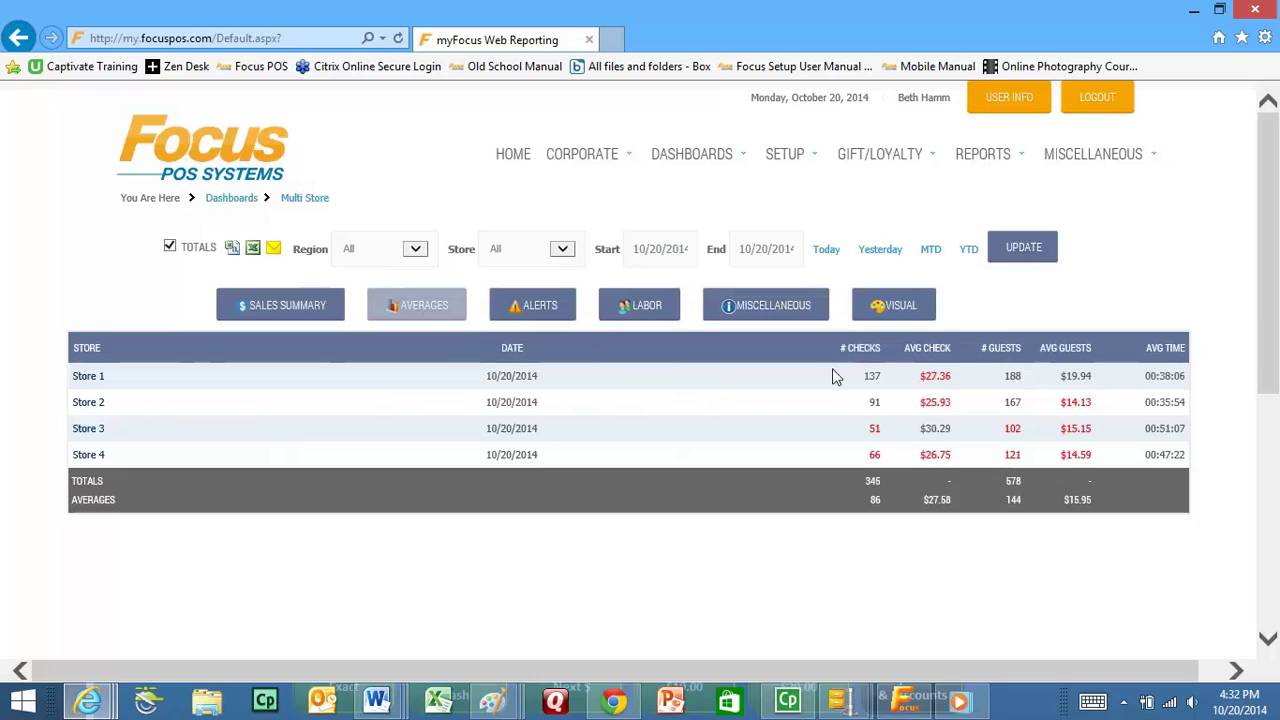
mouse_move(894, 369)
Cycle through the ALERTS, LABOR and MISCELLANEOUS views, finishing on SALES SUMMARY.
left_click(541, 308)
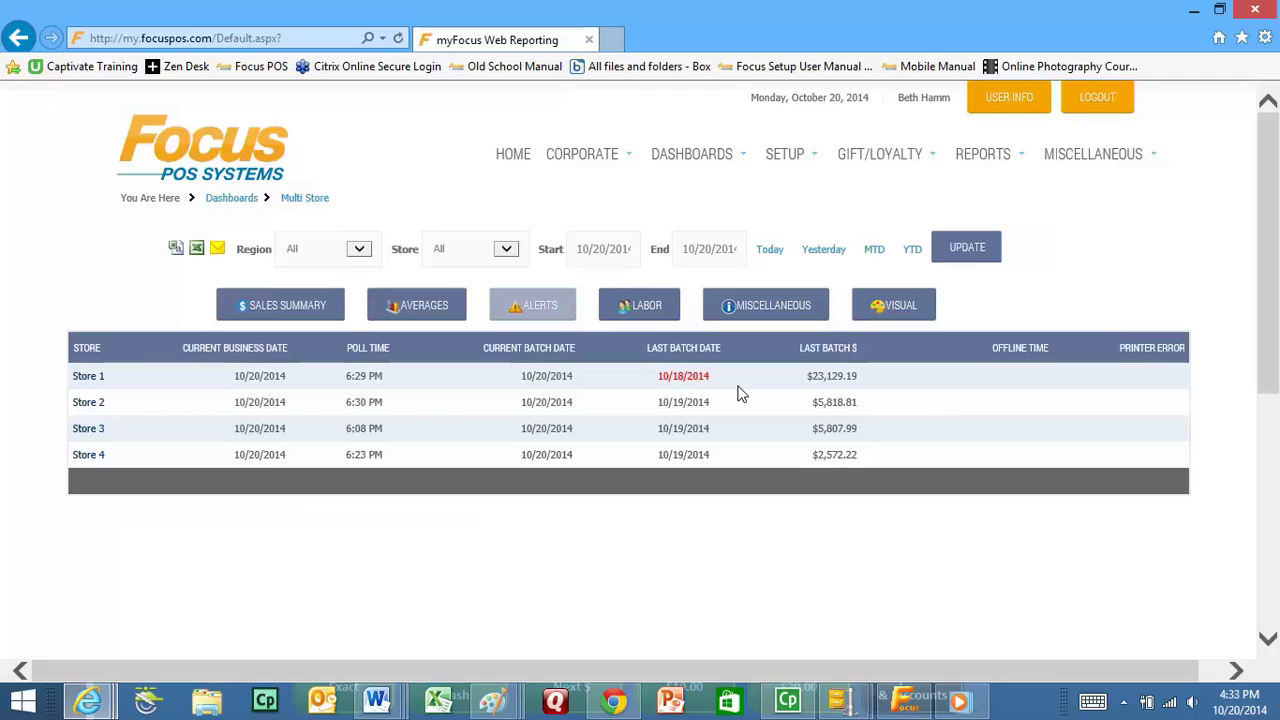
left_click(646, 316)
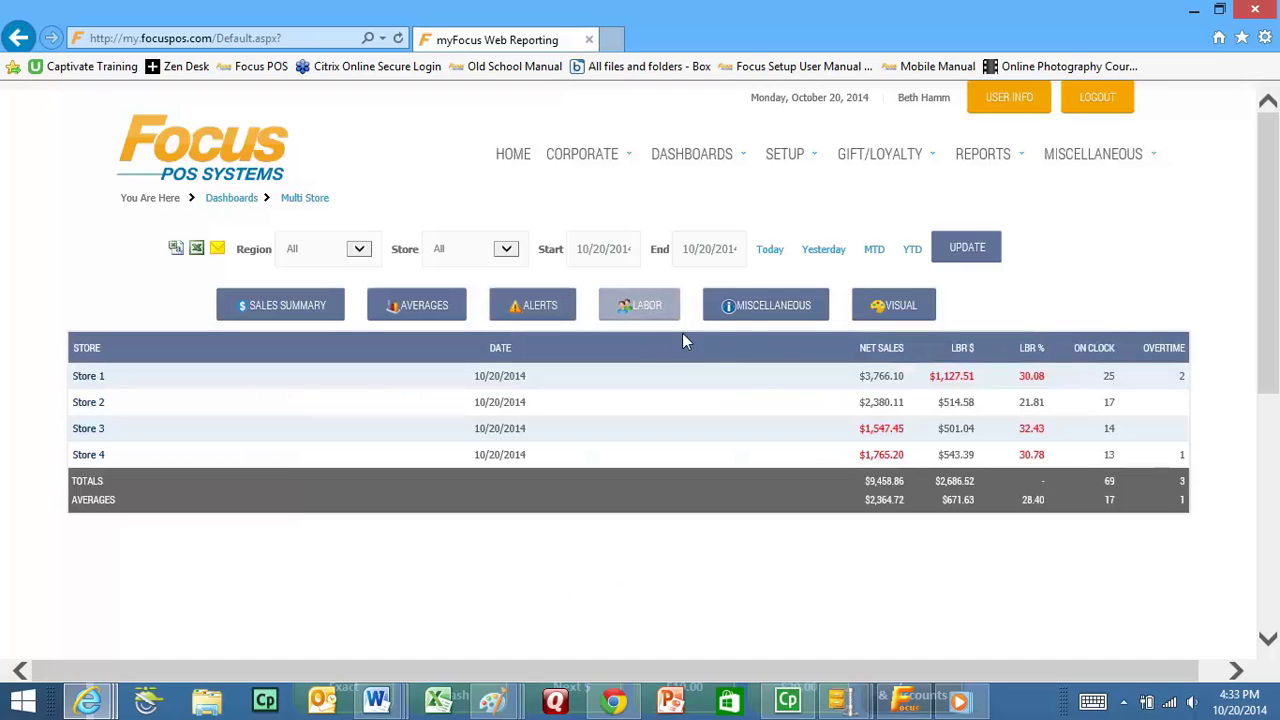
left_click(752, 322)
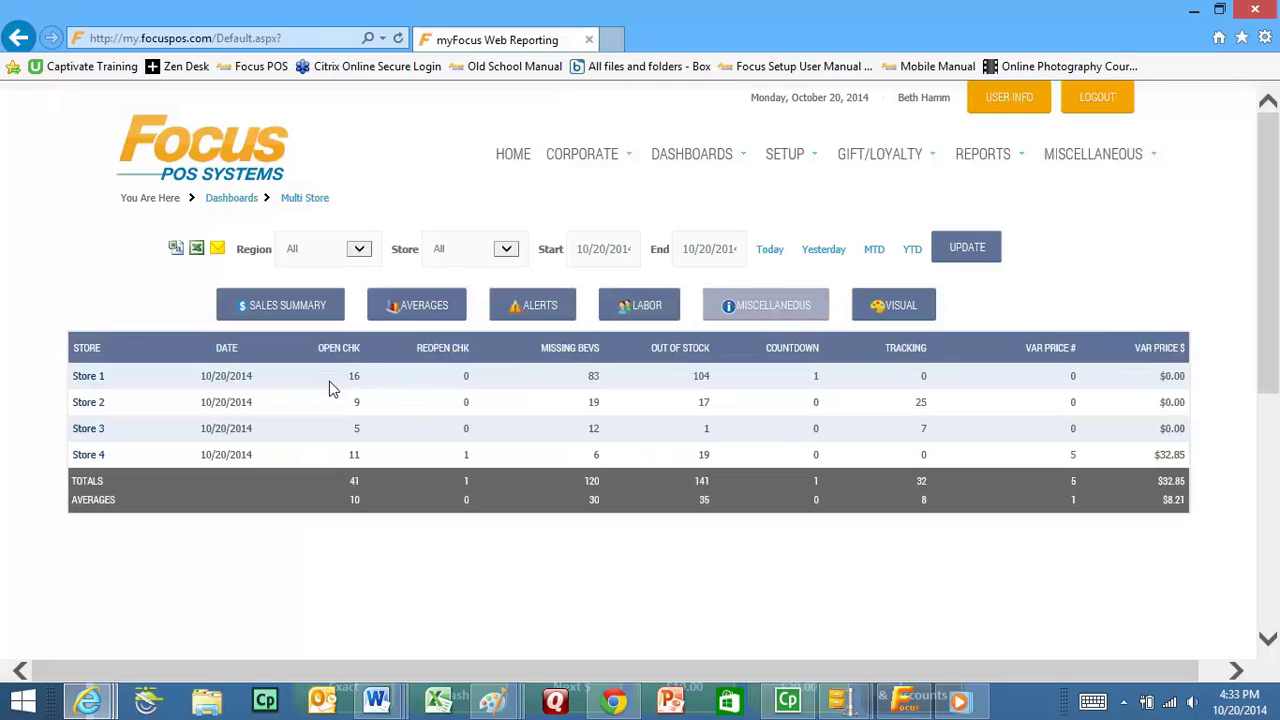
mouse_move(474, 366)
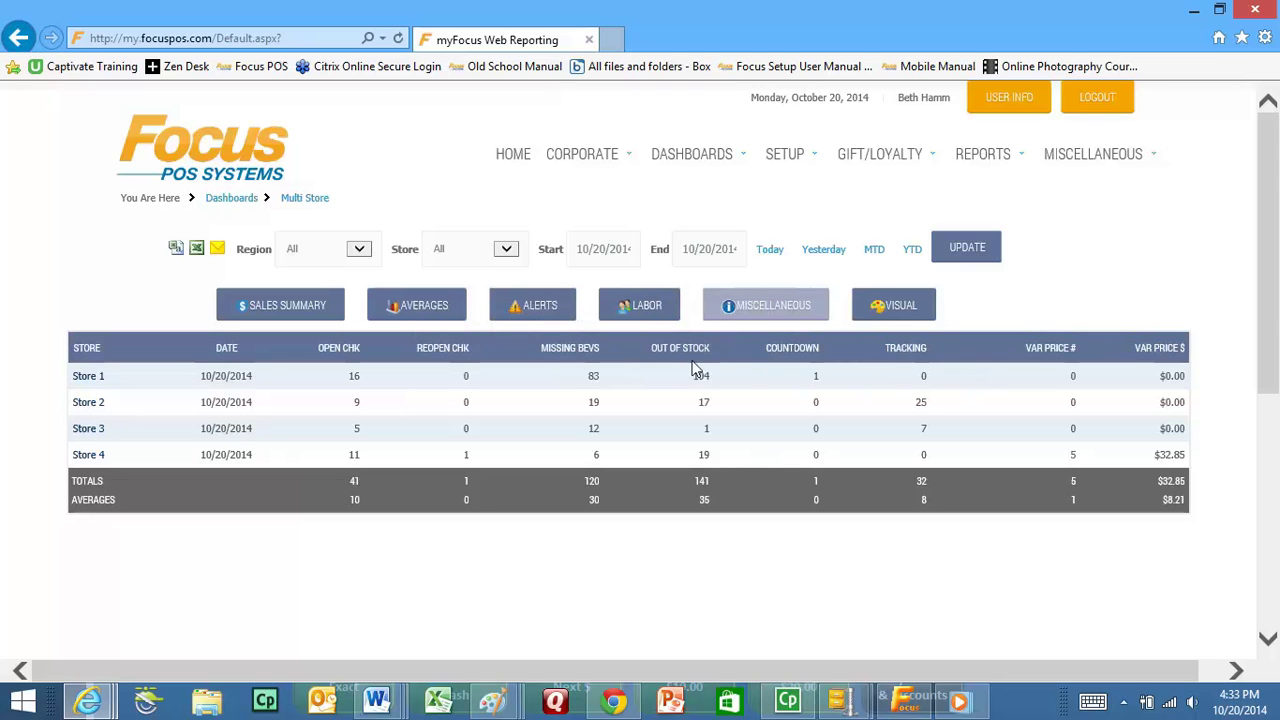
left_click(309, 315)
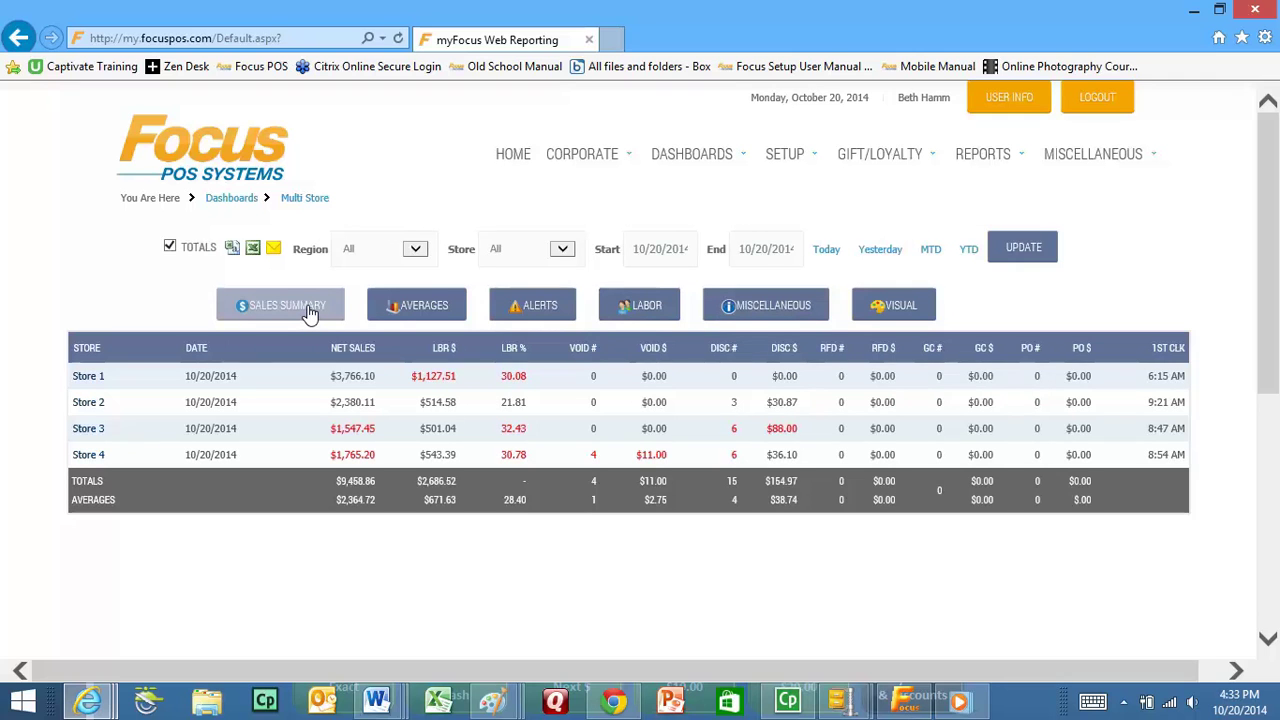
Open Store 1's Calendar Summary and step from October back to September 2014.
mouse_move(705, 155)
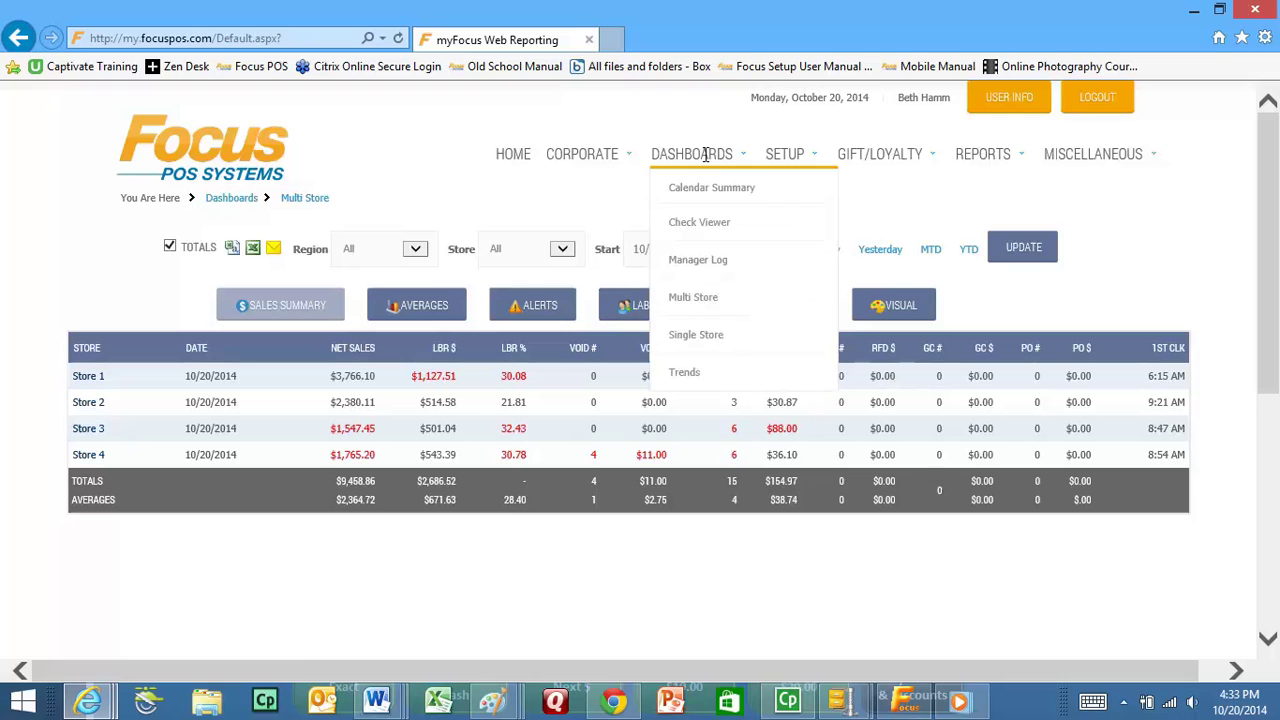
left_click(709, 193)
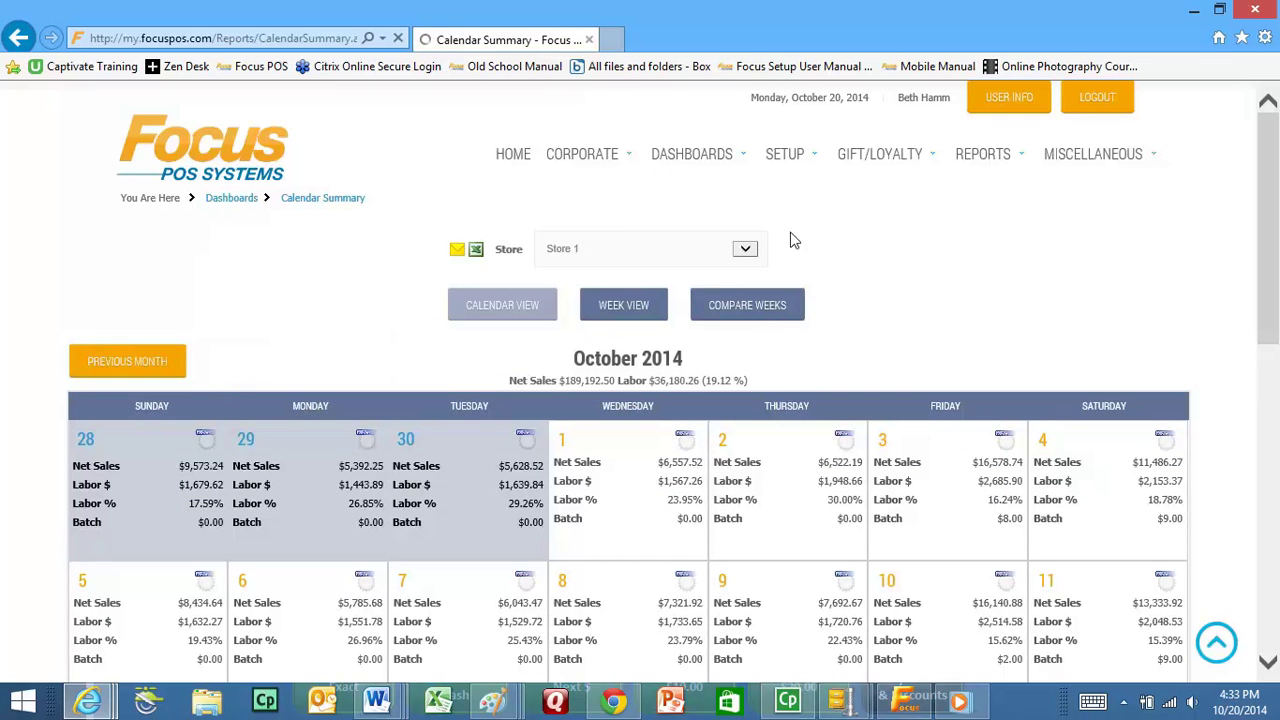
left_click_drag(1273, 196, 1277, 290)
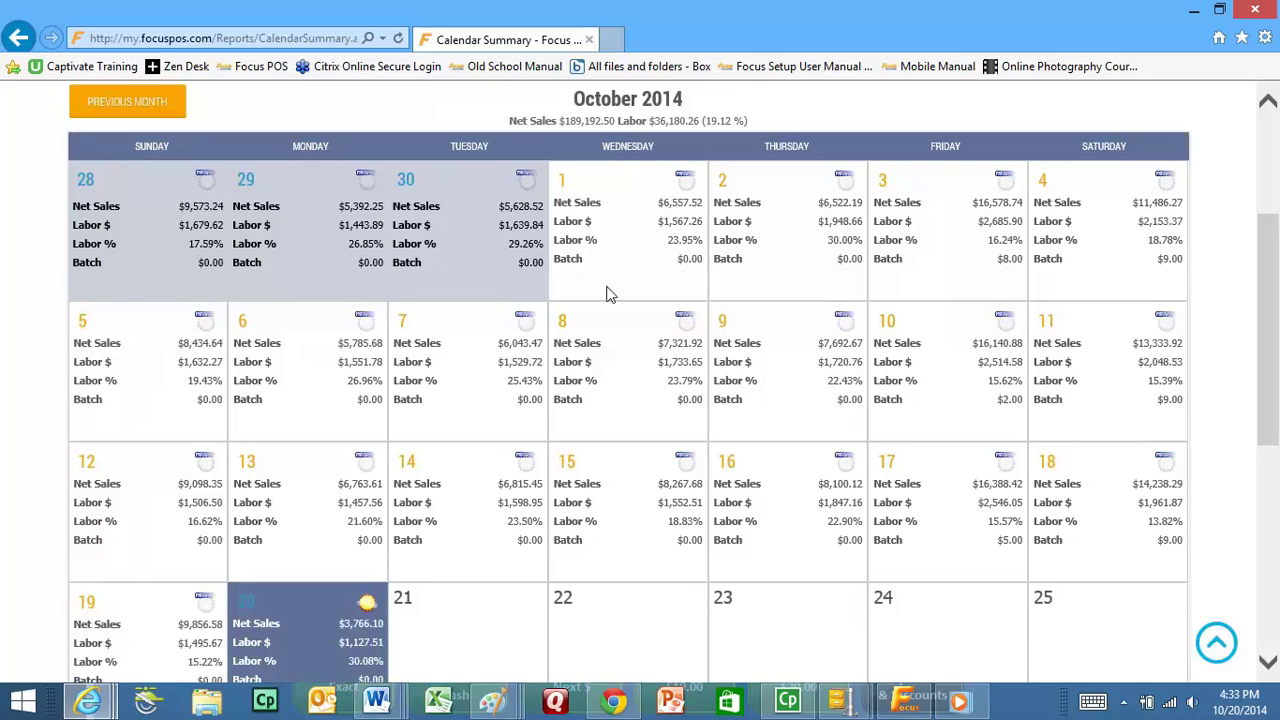
scroll(608, 290, "up", 3)
left_click(152, 286)
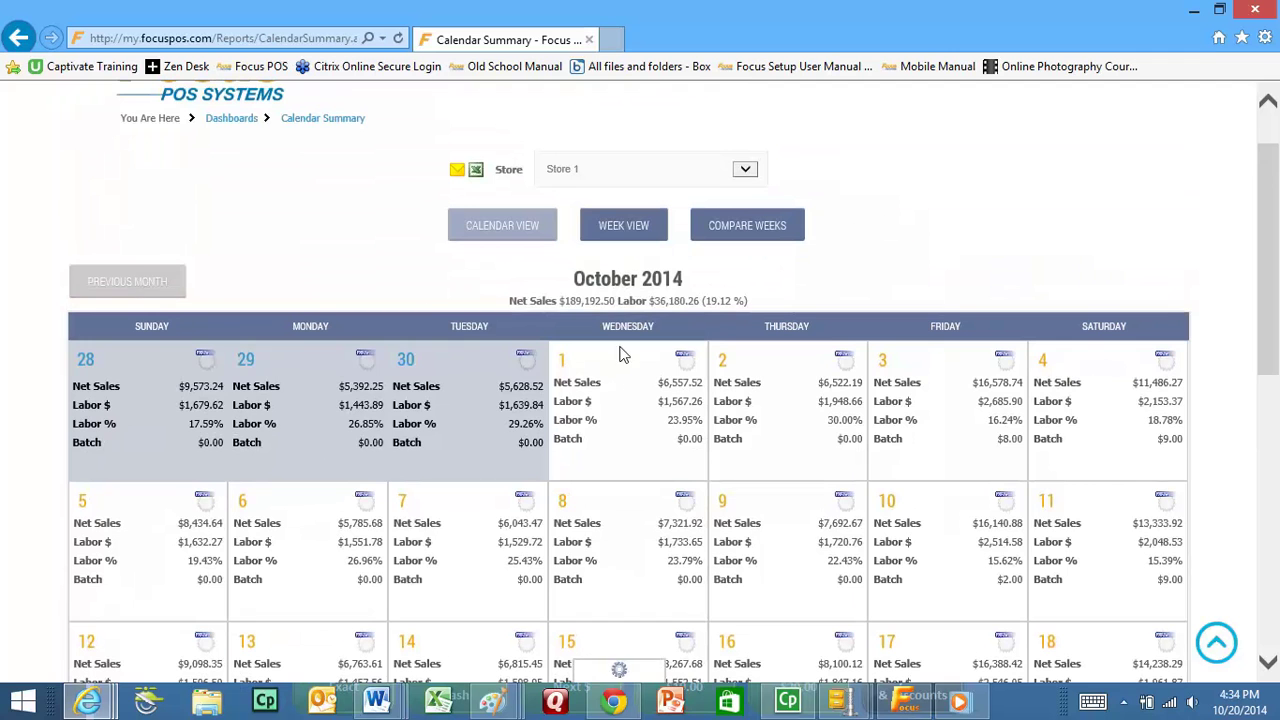
scroll(567, 435, "down", 3)
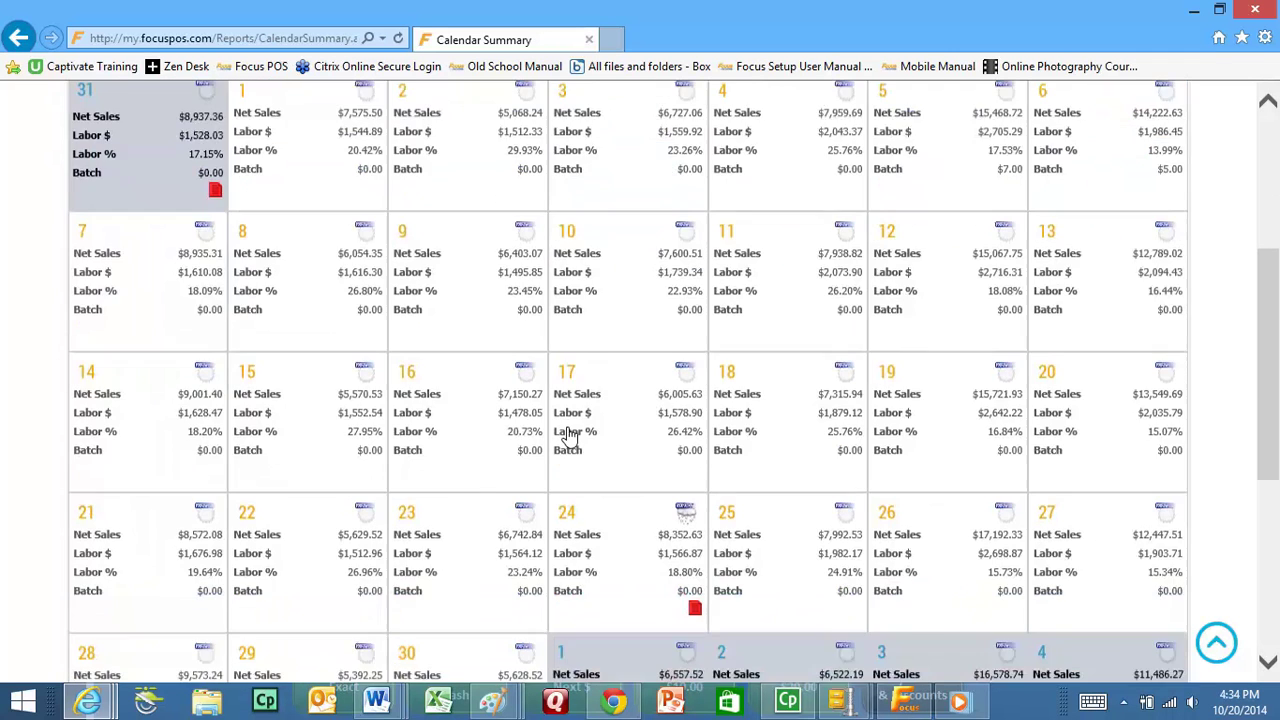
scroll(567, 435, "down", 1)
scroll(567, 435, "up", 3)
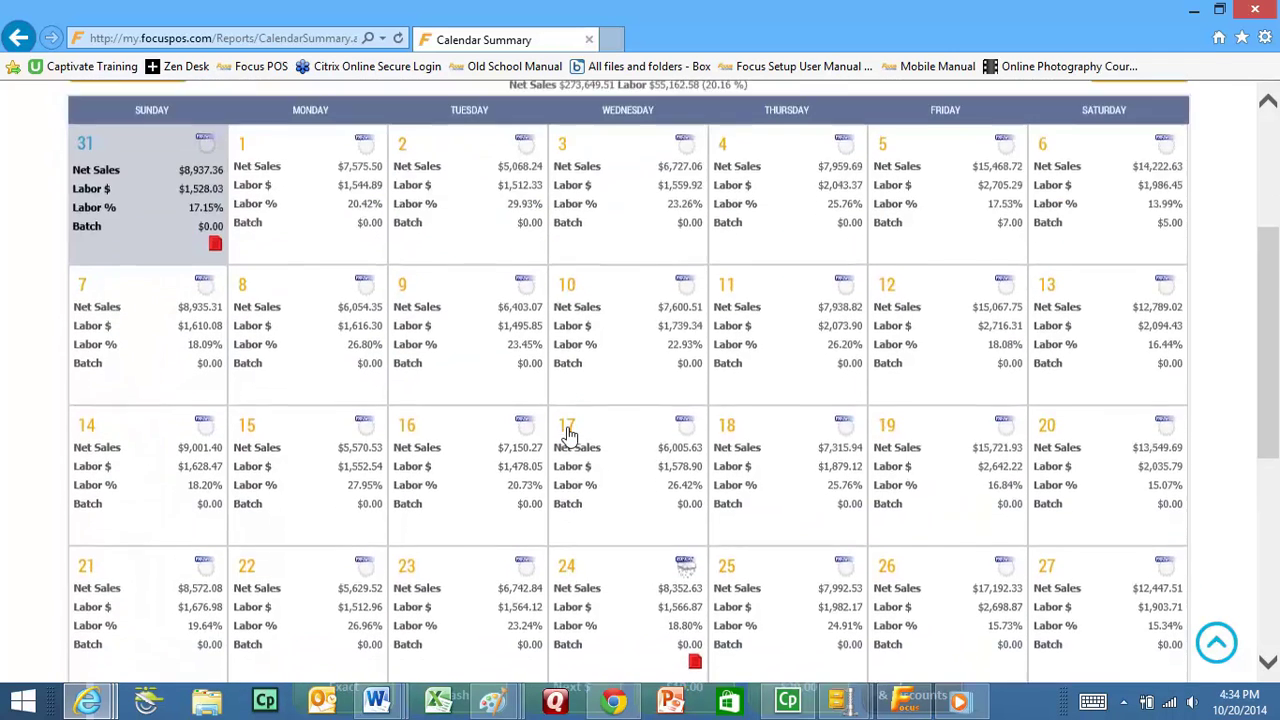
scroll(567, 435, "up", 2)
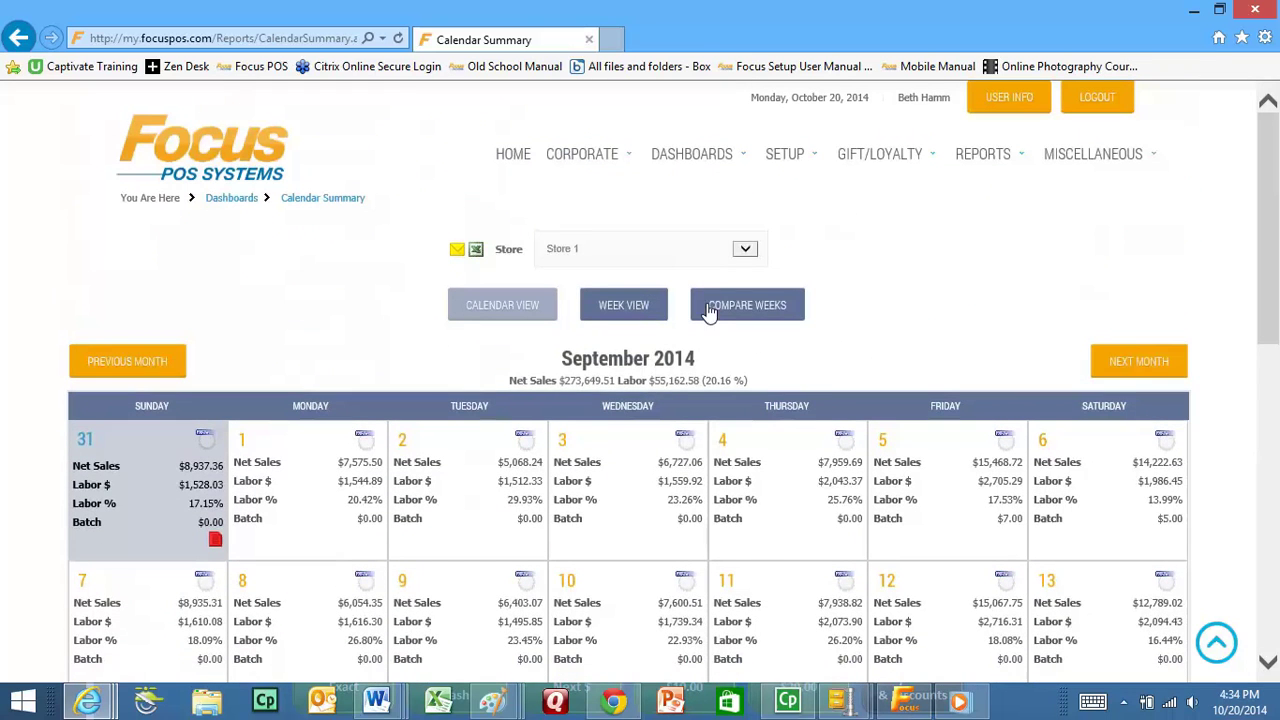
mouse_move(718, 158)
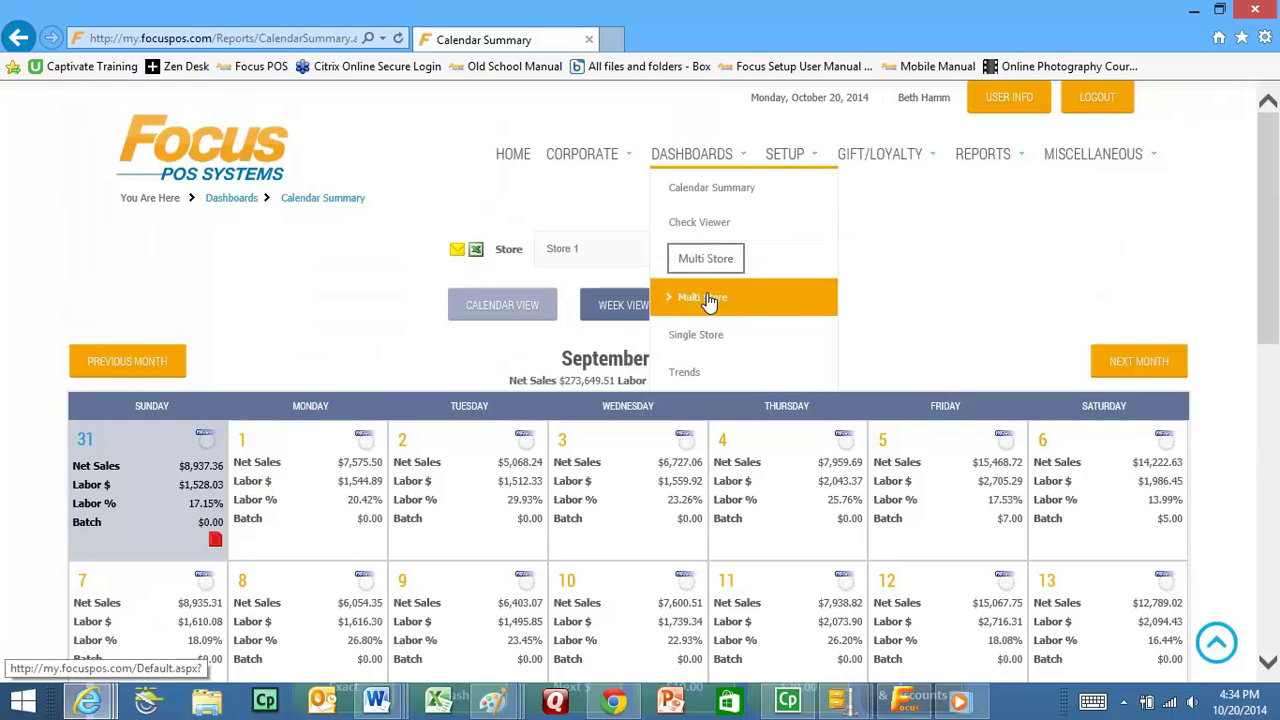
Open the Check Viewer and show check 29's details, totaling $13.75.
left_click(707, 228)
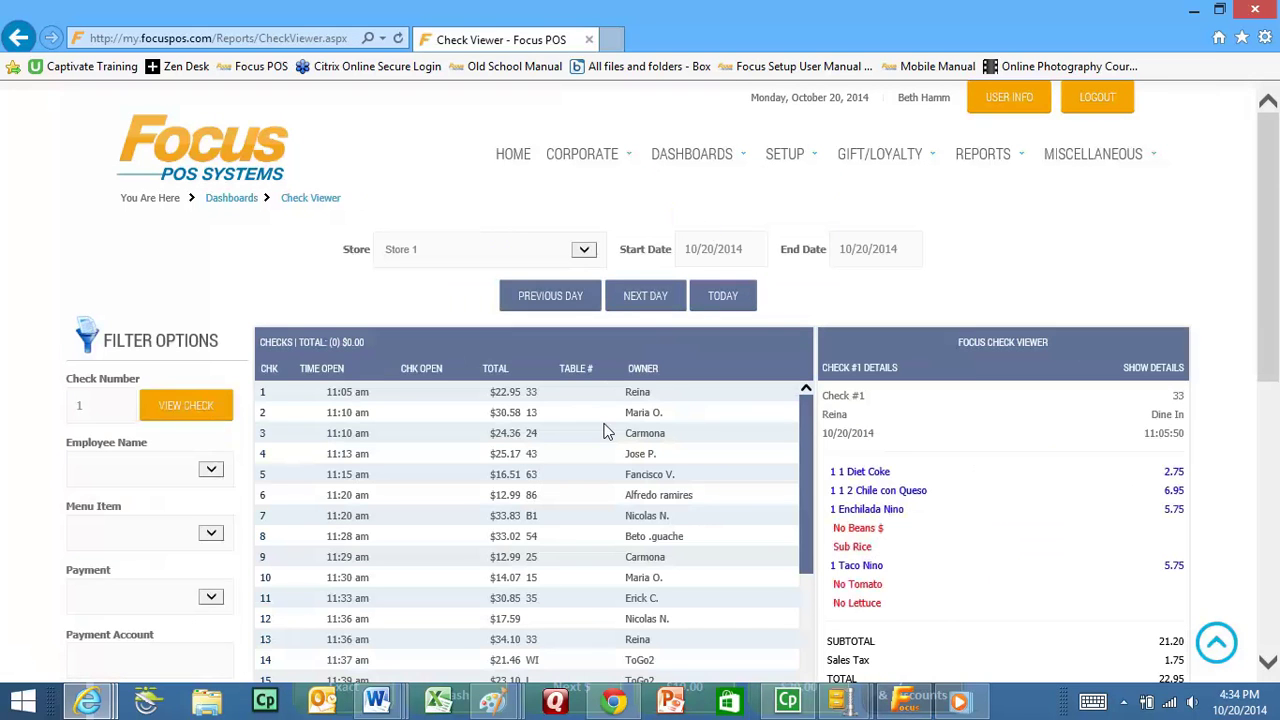
scroll(604, 432, "down", 3)
scroll(604, 432, "down", 6)
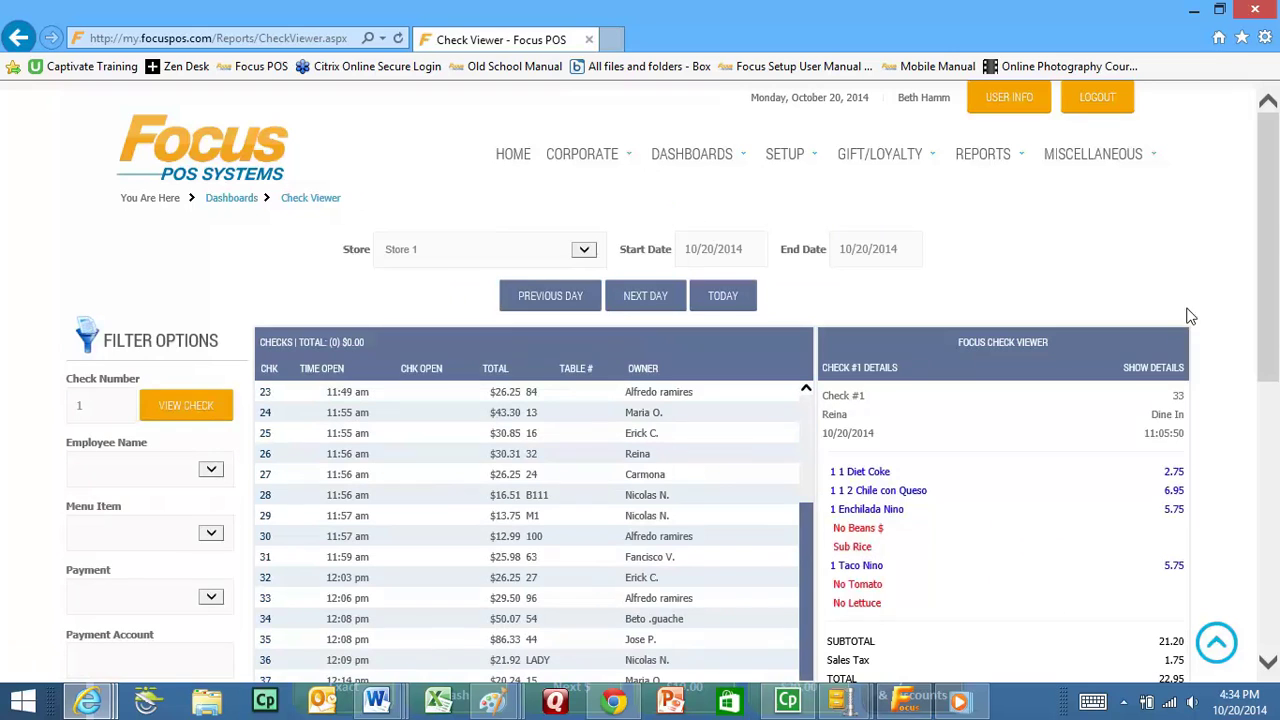
left_click_drag(1276, 266, 1276, 327)
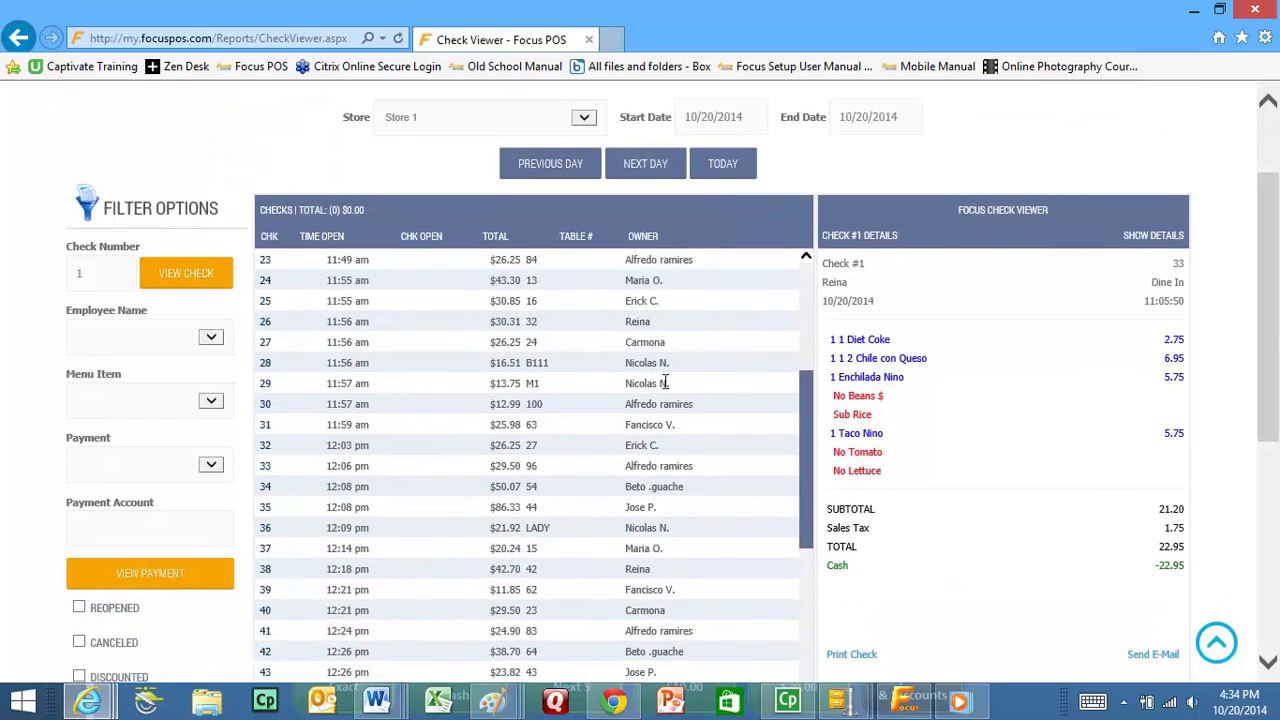
left_click(266, 390)
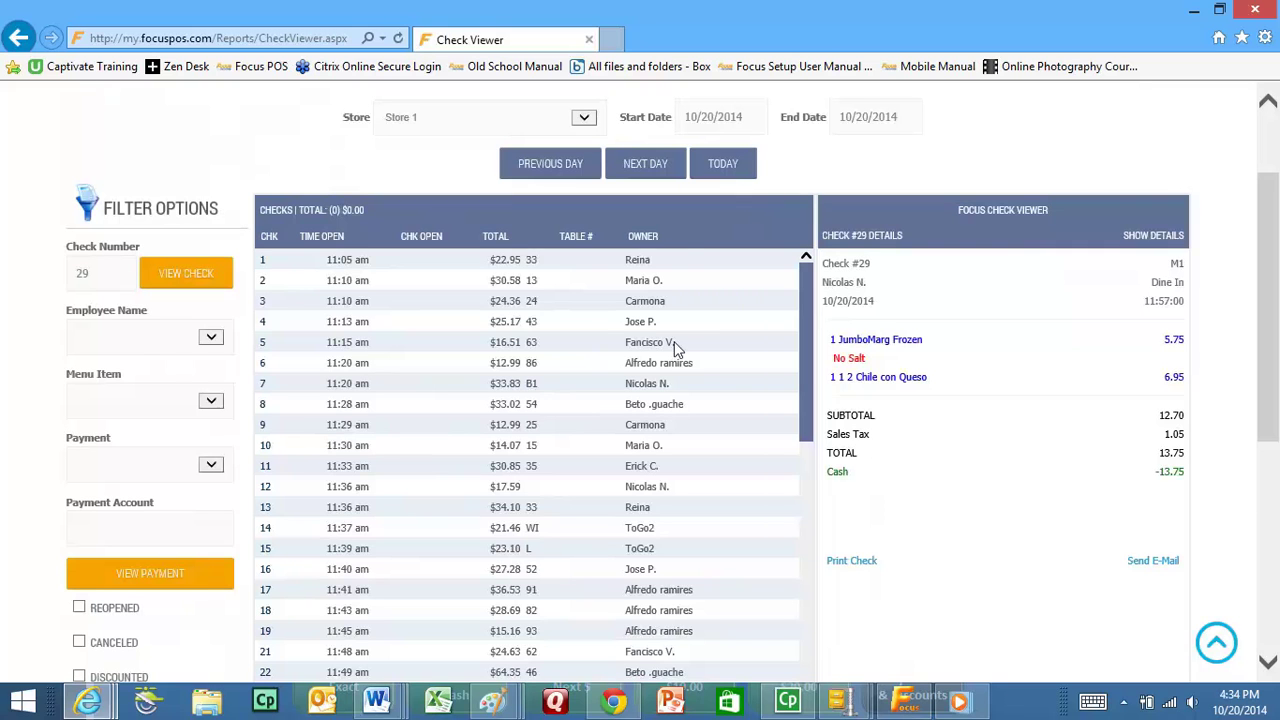
Set the Check Viewer's start and end dates to 10/12/2014 and display check 5's details.
left_click(548, 177)
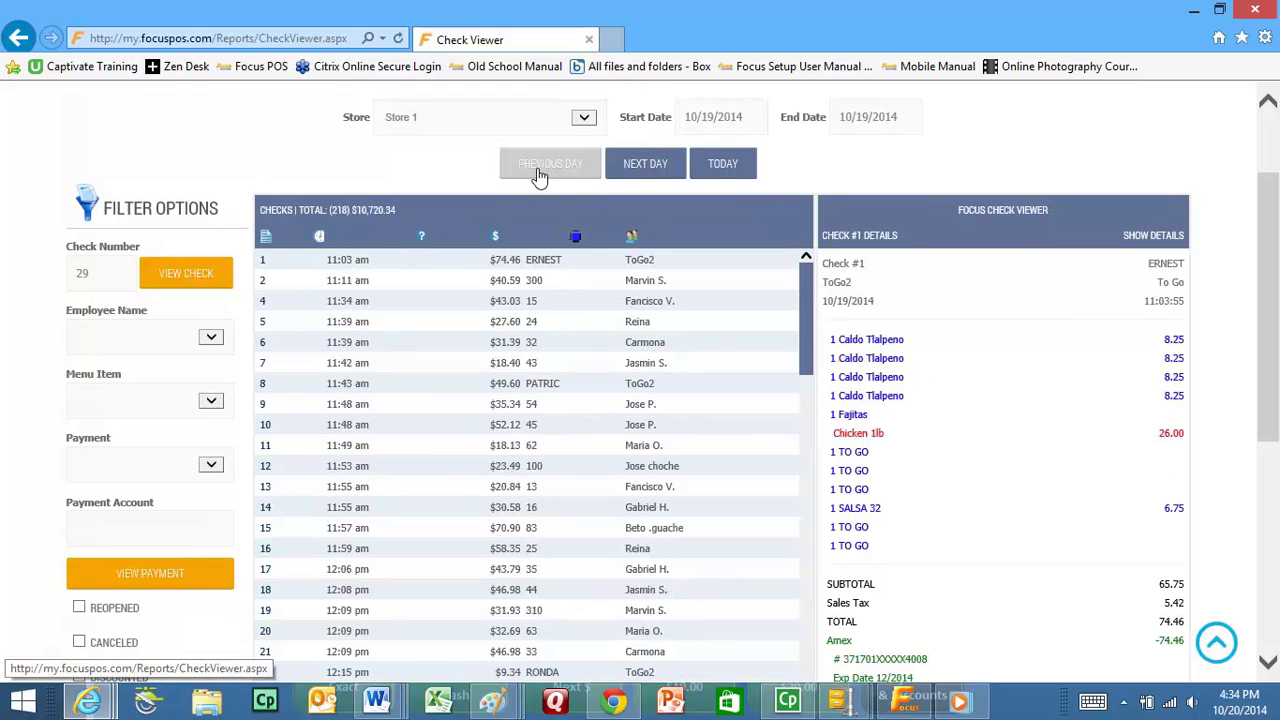
left_click(713, 118)
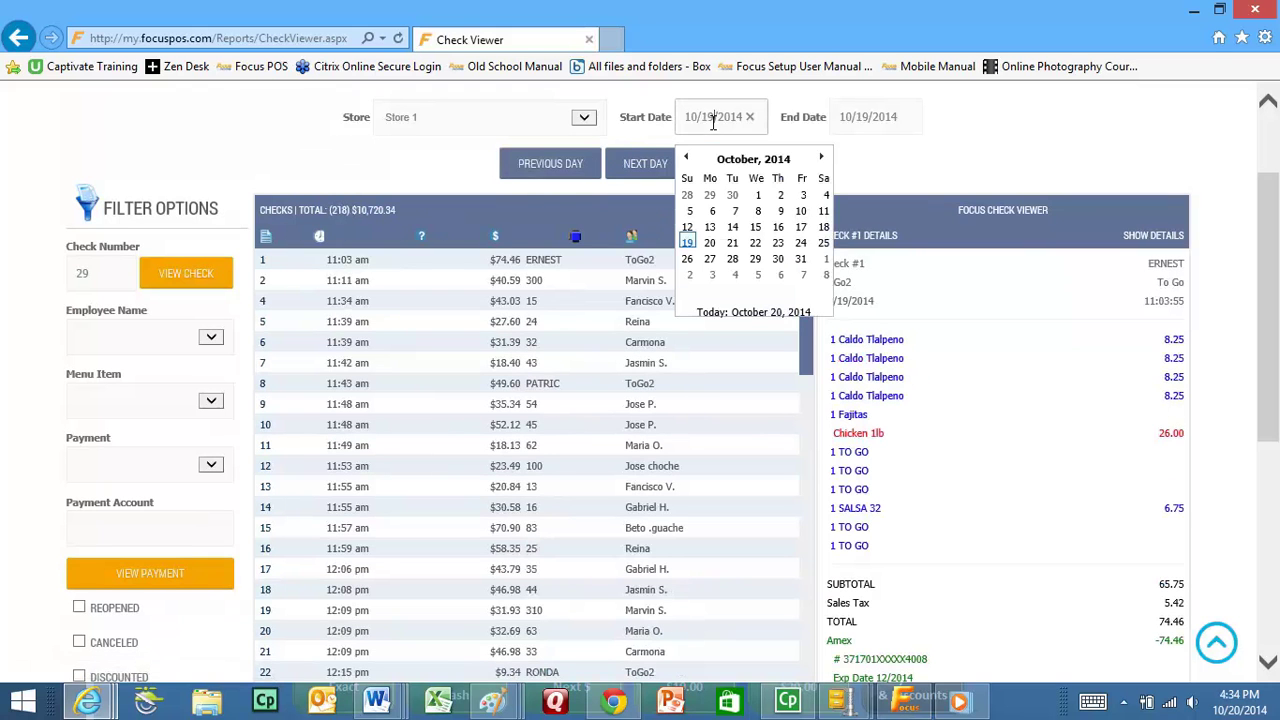
left_click(687, 227)
left_click(864, 114)
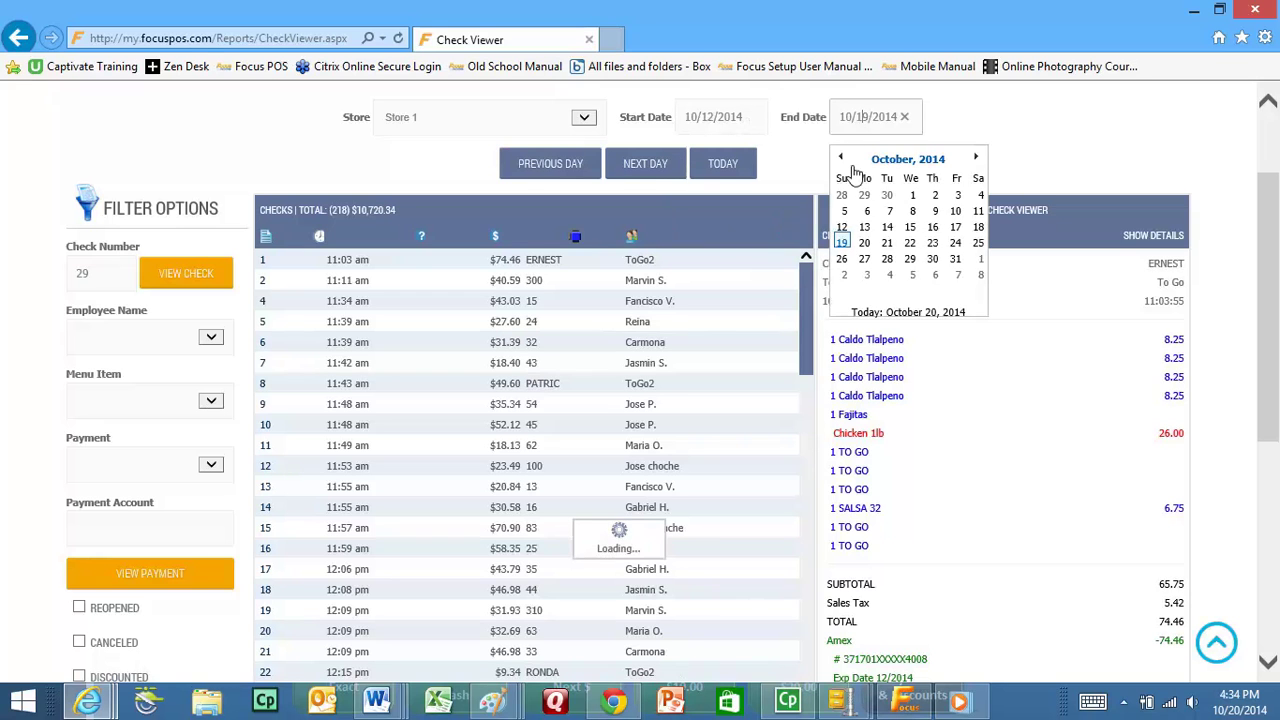
left_click(845, 232)
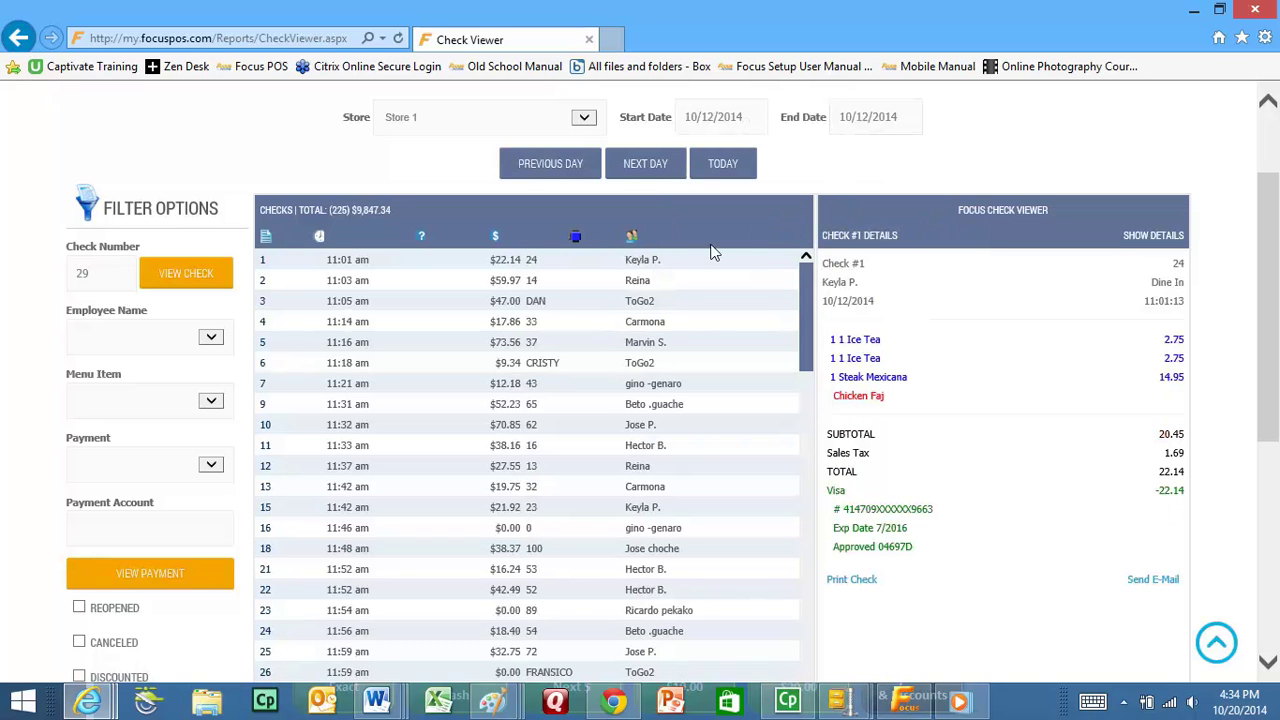
left_click(266, 346)
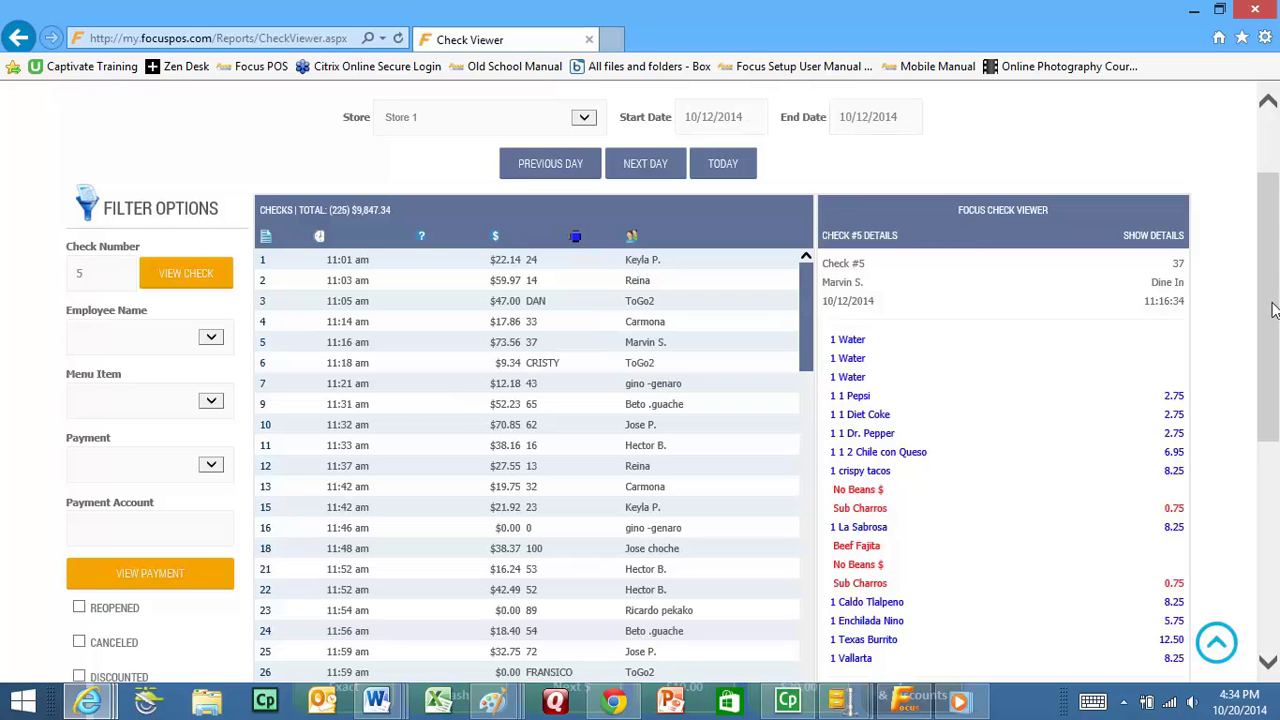
left_click_drag(1274, 299, 1274, 231)
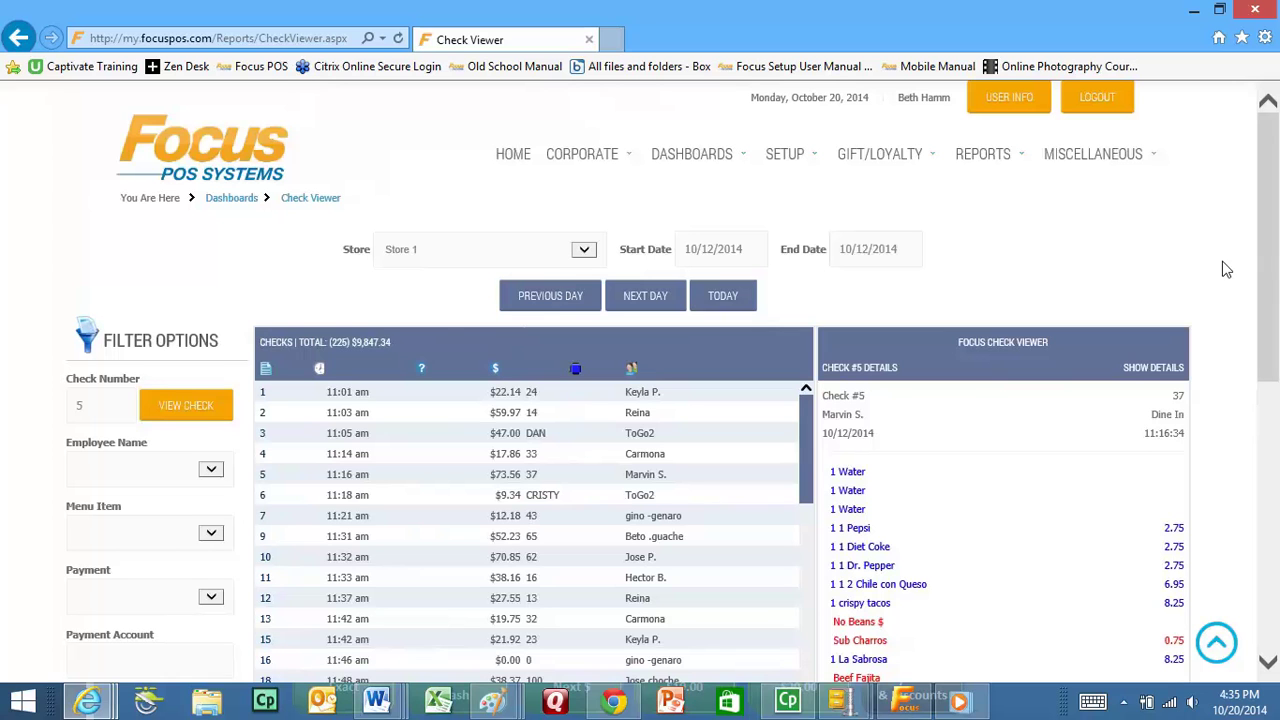
Open Trends and chart Store 1's Guest Count for 10/1–10/20/2014.
mouse_move(691, 157)
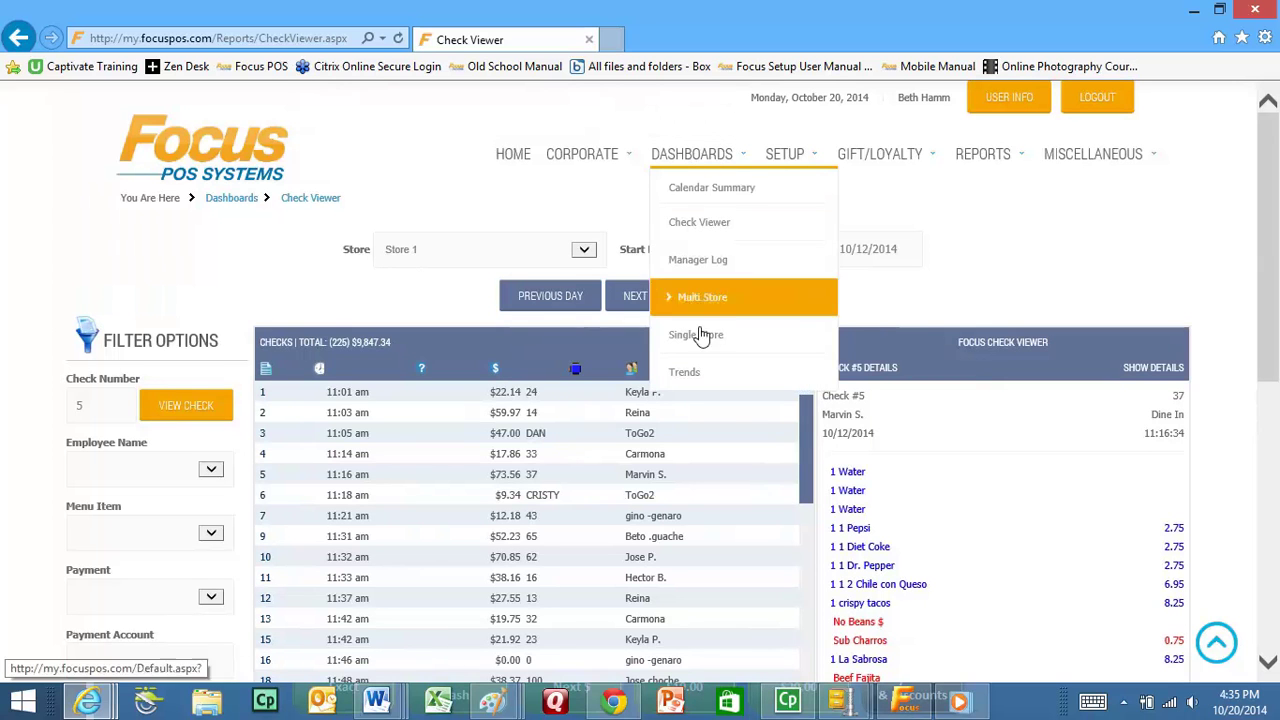
left_click(698, 386)
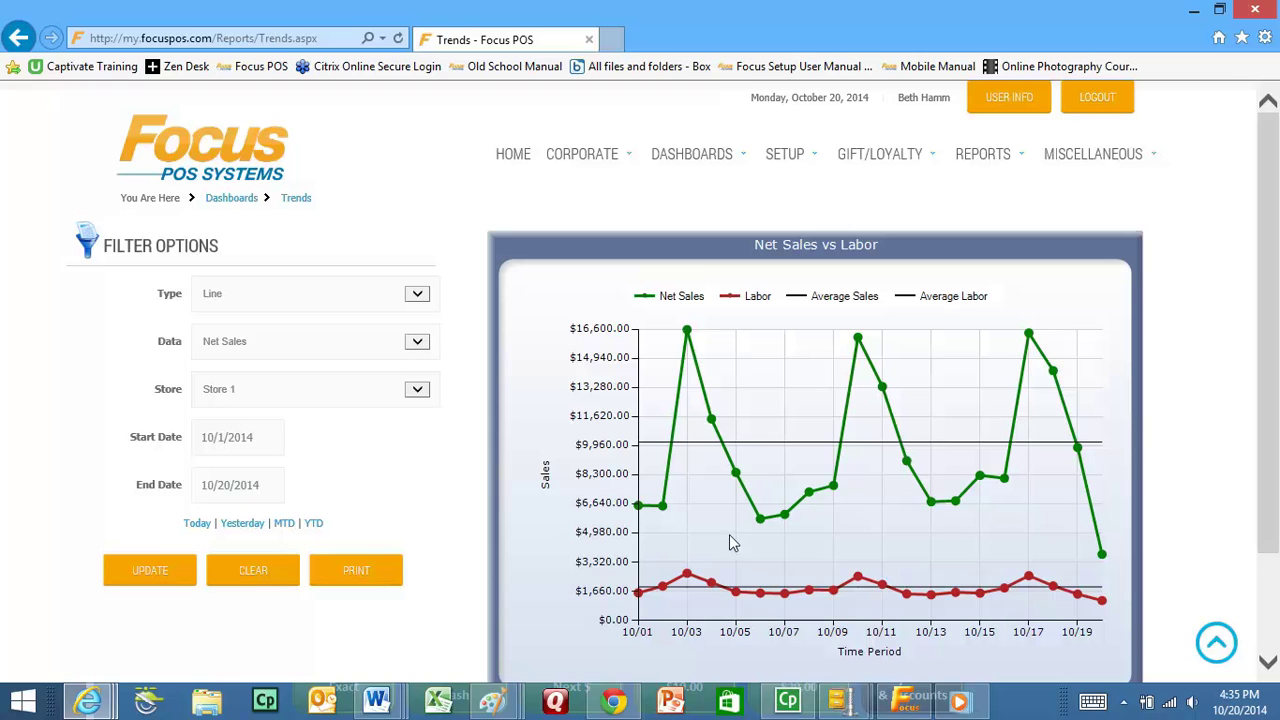
left_click(420, 346)
left_click(360, 354)
left_click(167, 565)
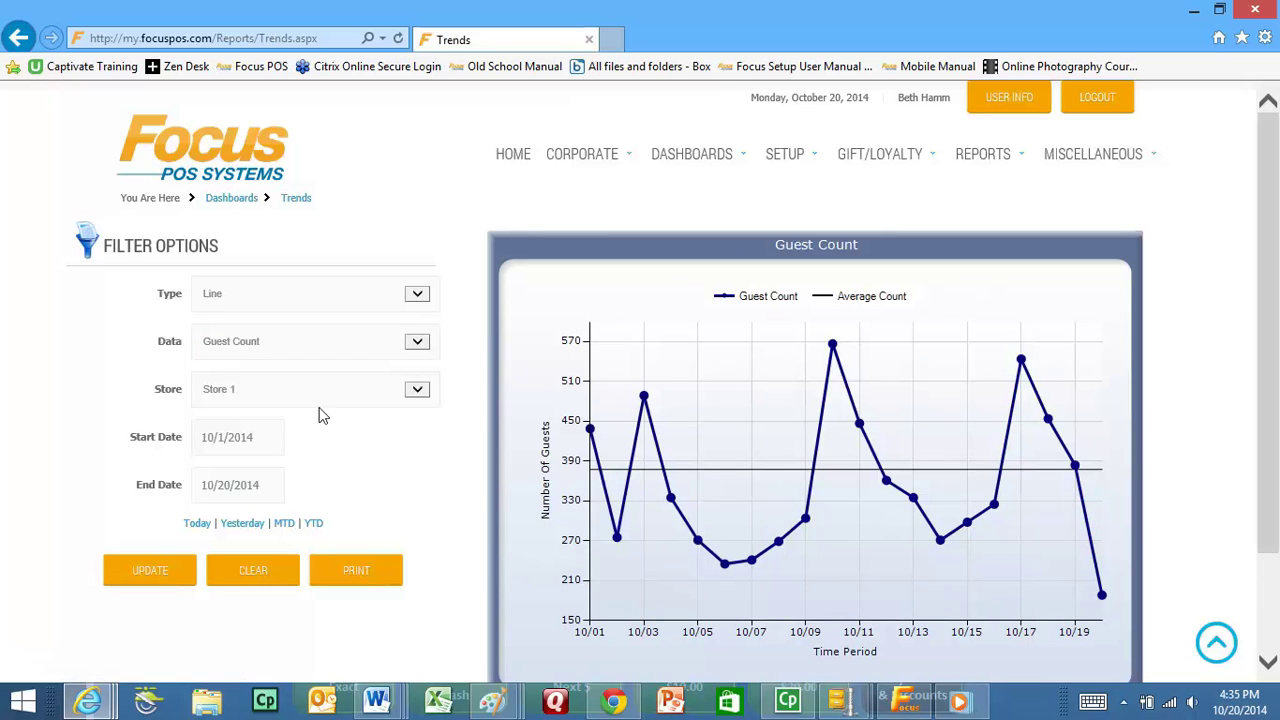
left_click(351, 395)
left_click(351, 395)
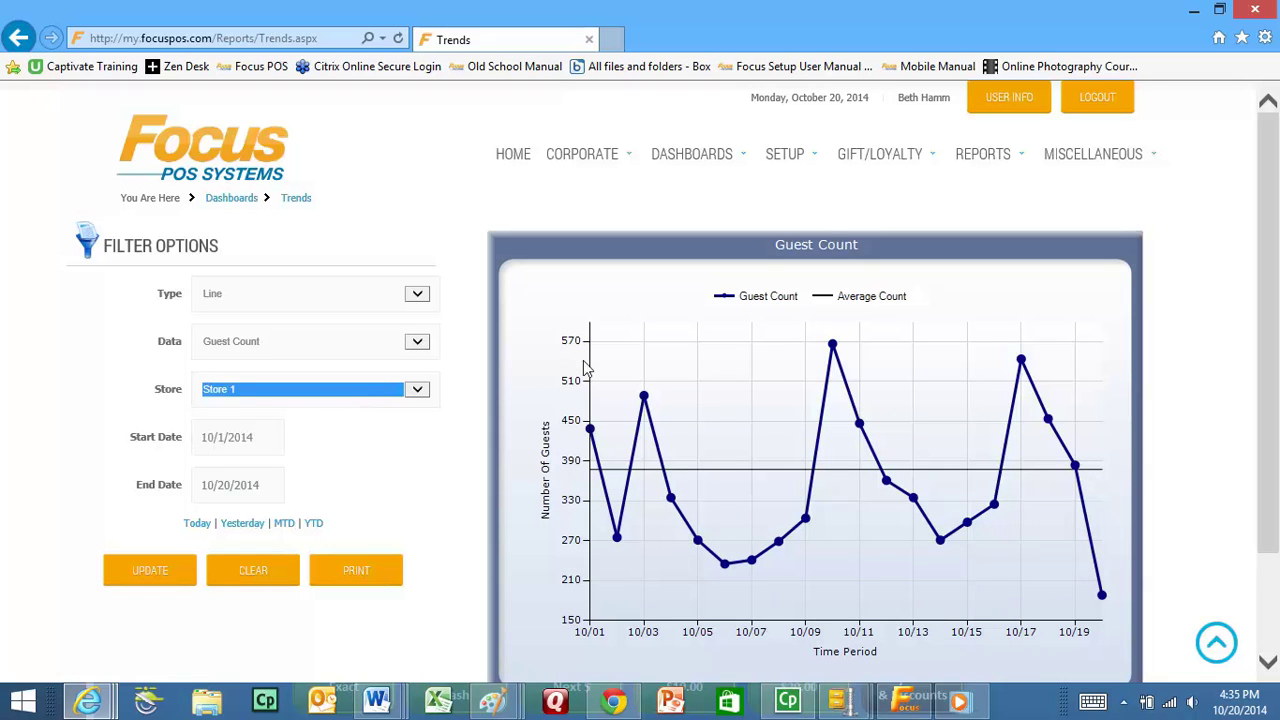
Go to the Multi Store dashboard, then open the Reports page.
mouse_move(690, 156)
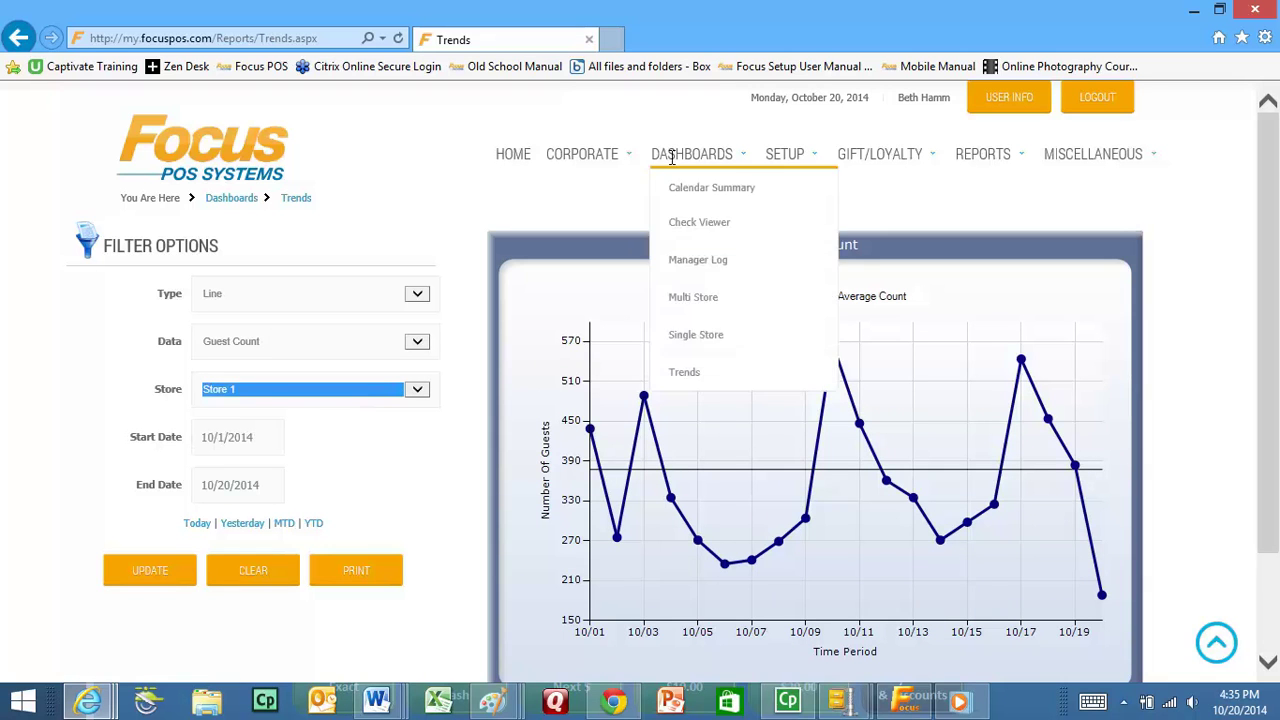
left_click(684, 296)
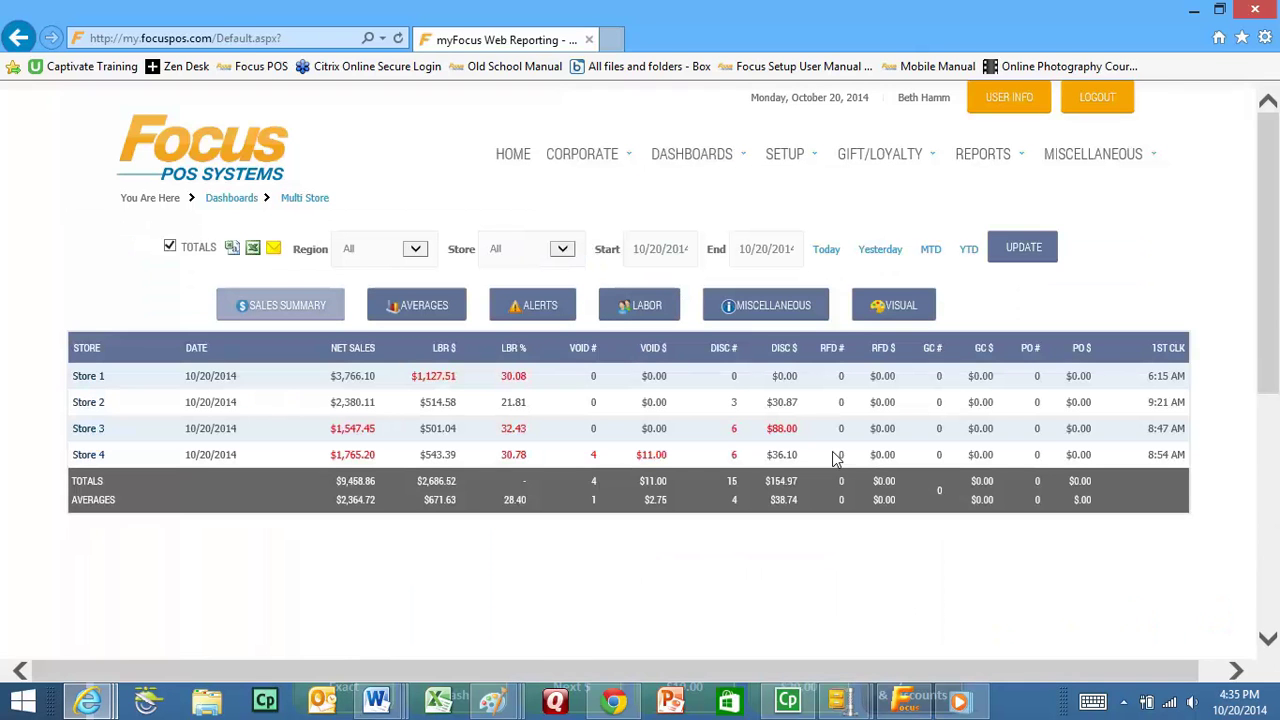
mouse_move(975, 156)
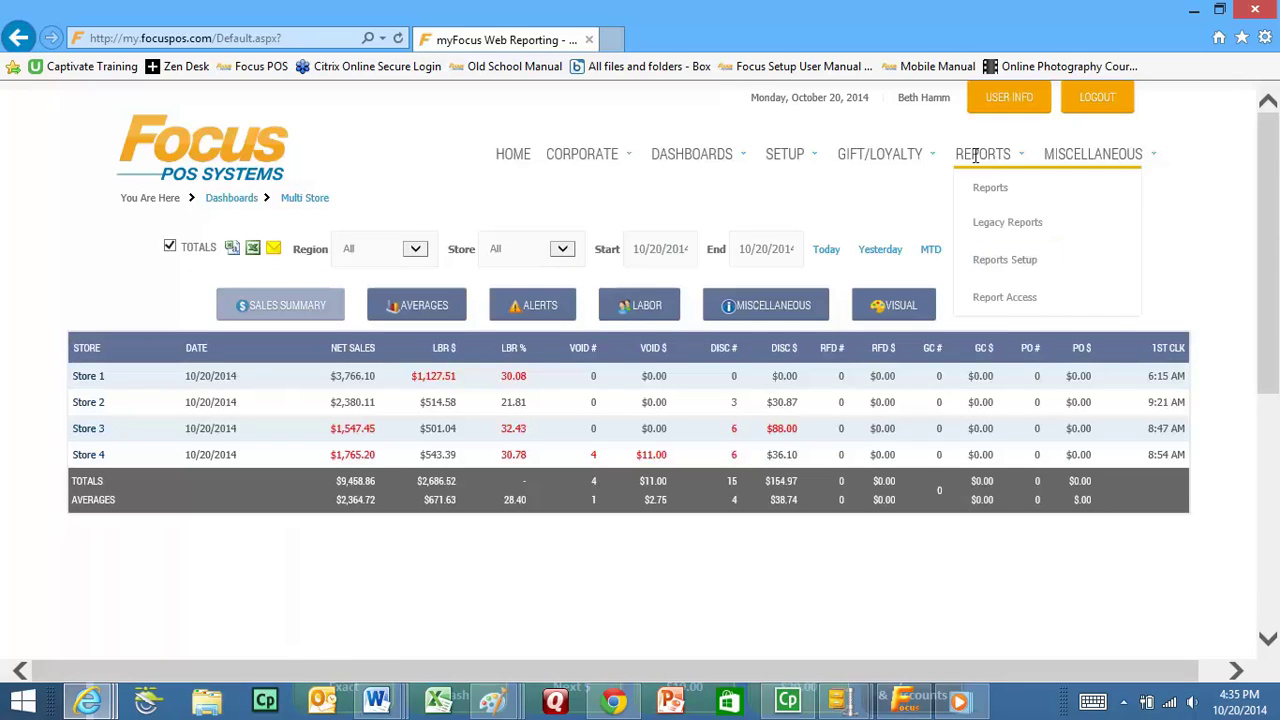
left_click(985, 188)
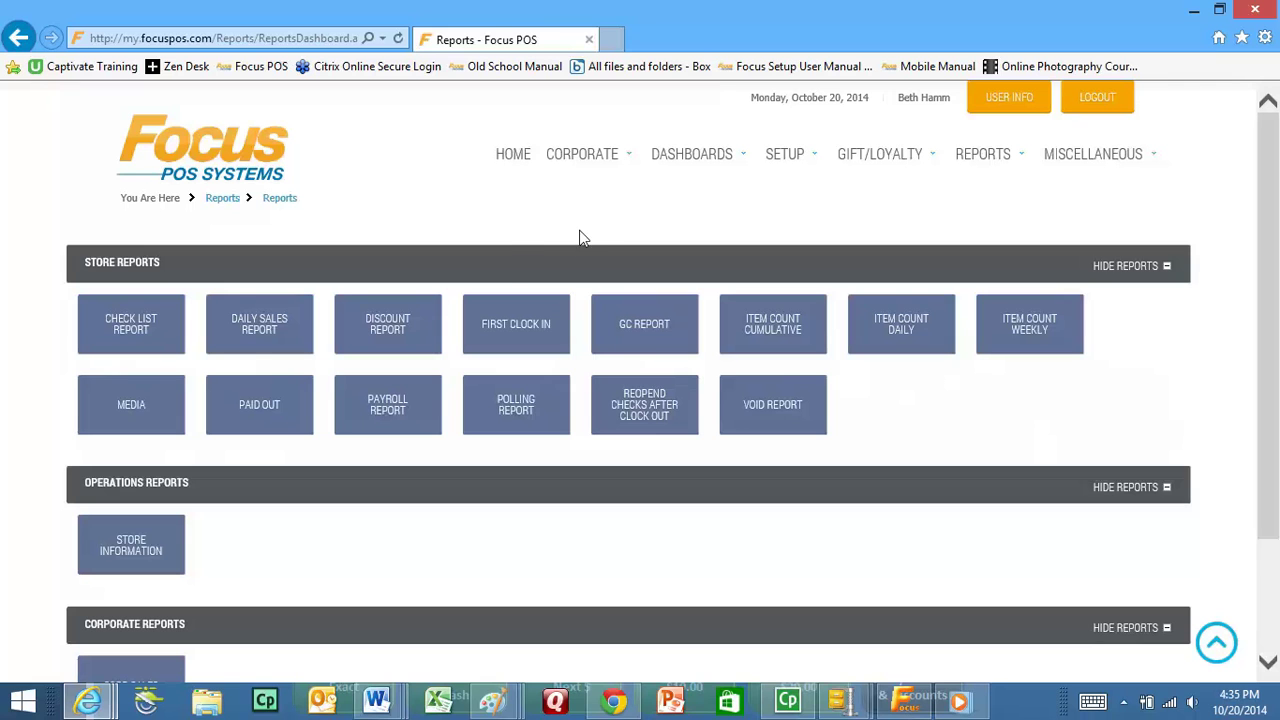
Run the Daily Sales Report for Store 1 with start and end date 10/19/2014.
left_click(290, 330)
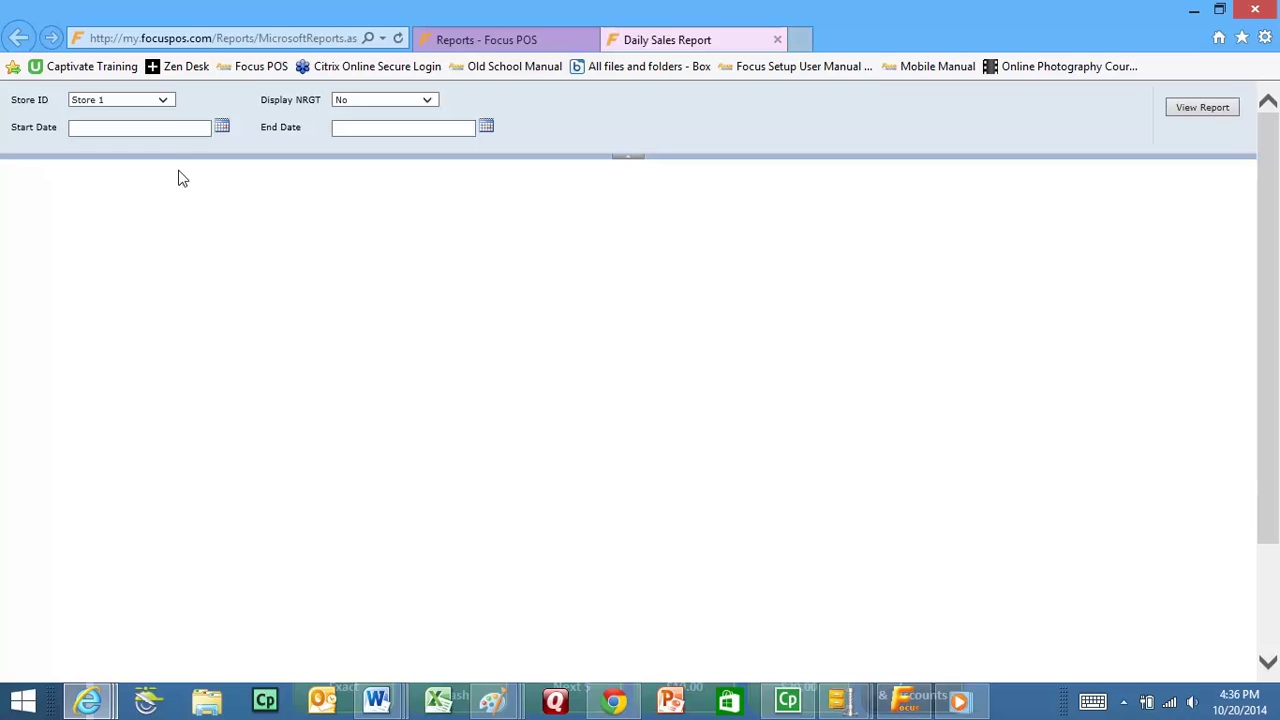
left_click(164, 101)
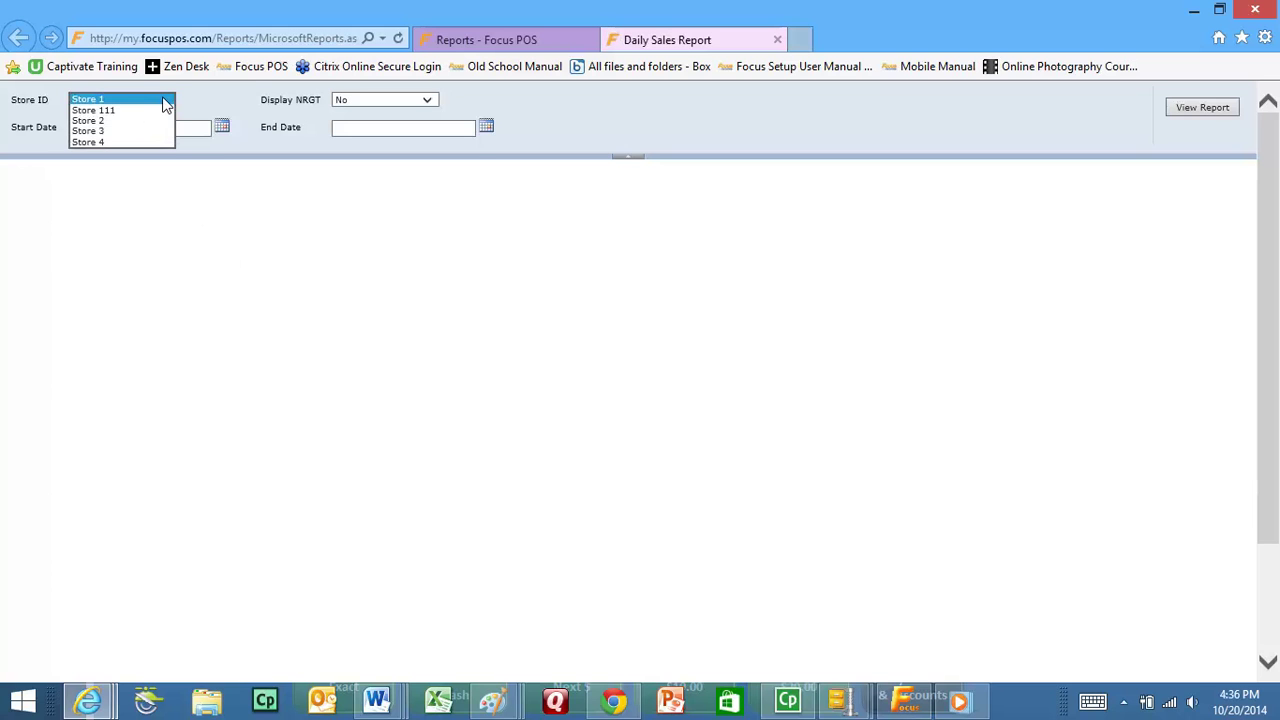
left_click(165, 101)
left_click(222, 128)
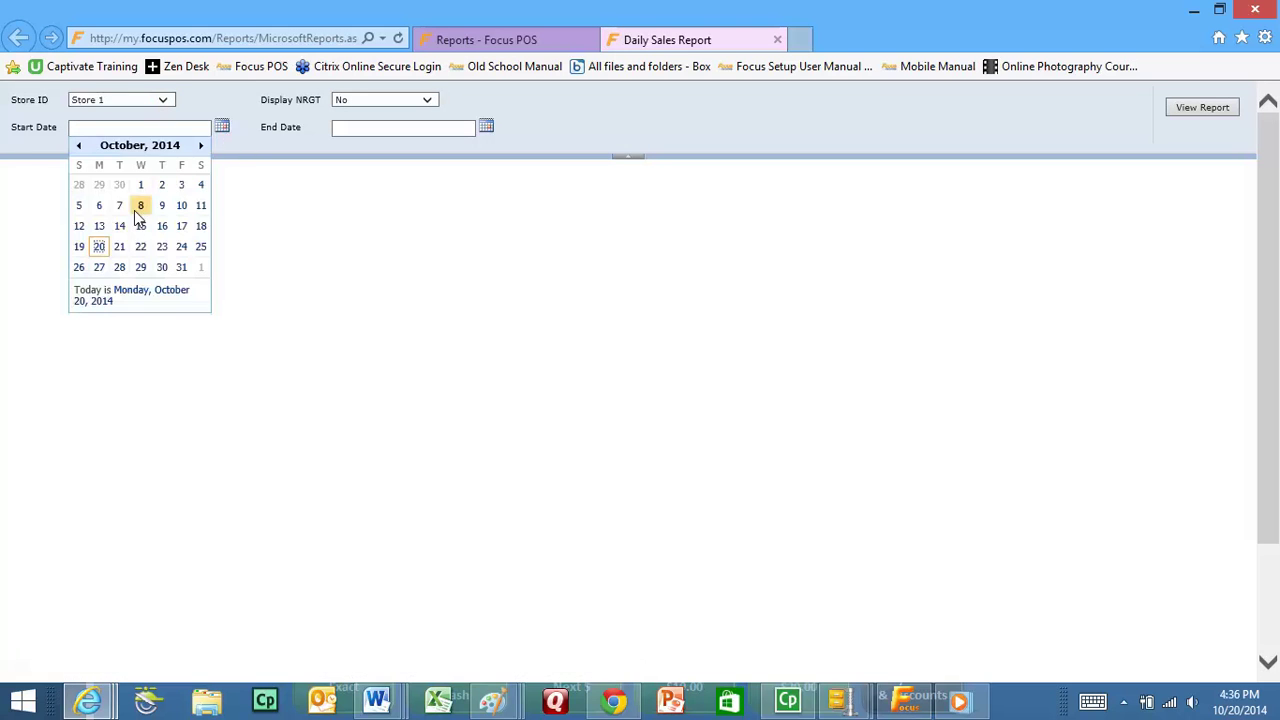
left_click(82, 247)
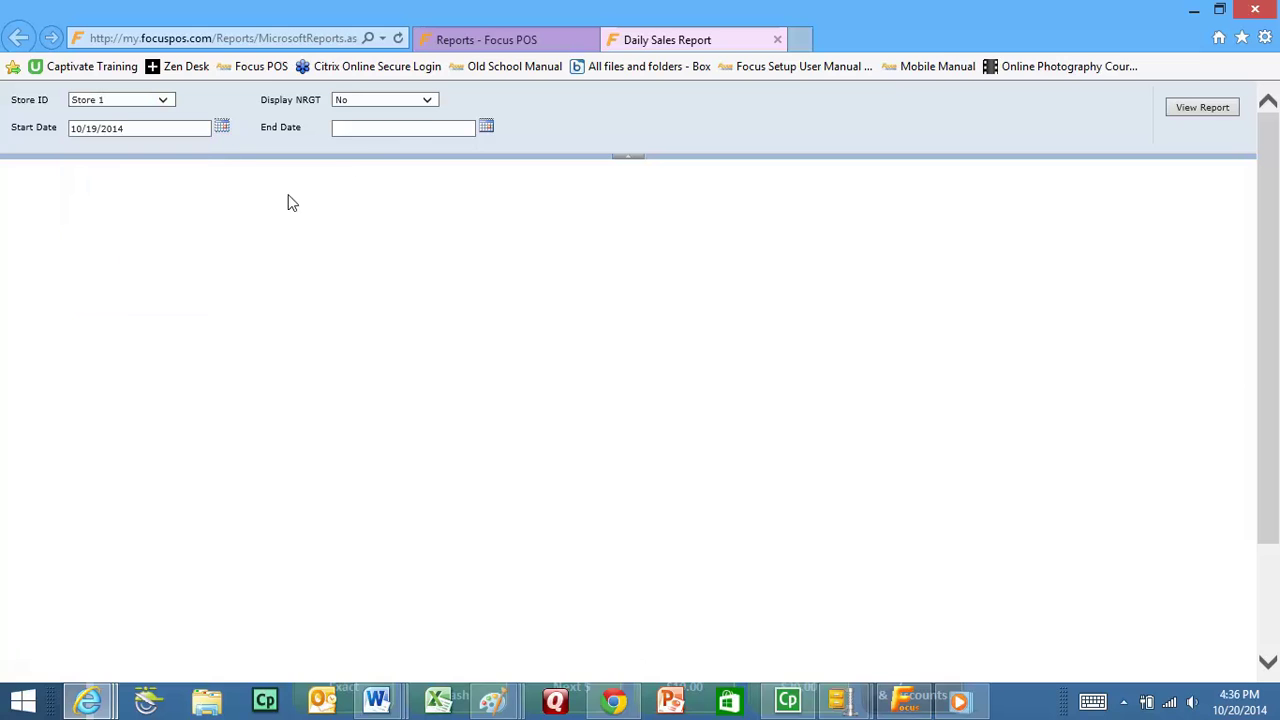
left_click(485, 126)
left_click(343, 247)
left_click(1199, 107)
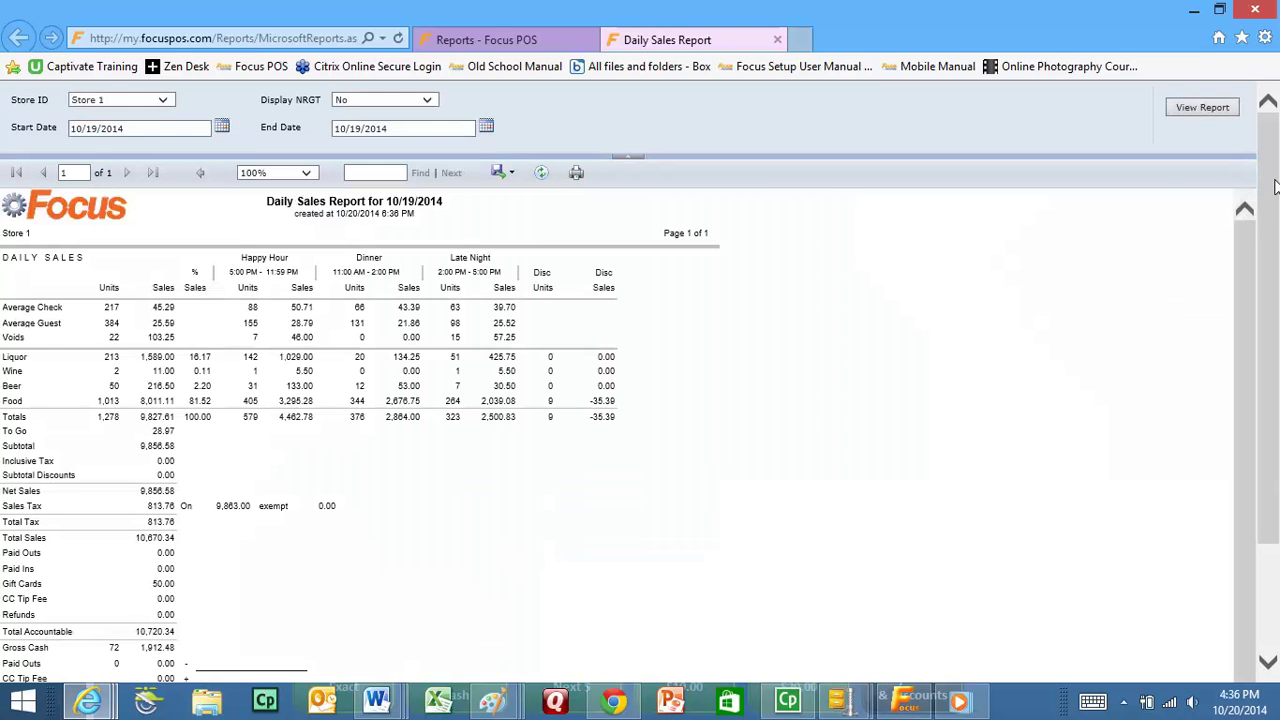
Scroll down through the Store 1 report's sales tax and totals, then back to the top.
left_click_drag(1275, 187, 1277, 326)
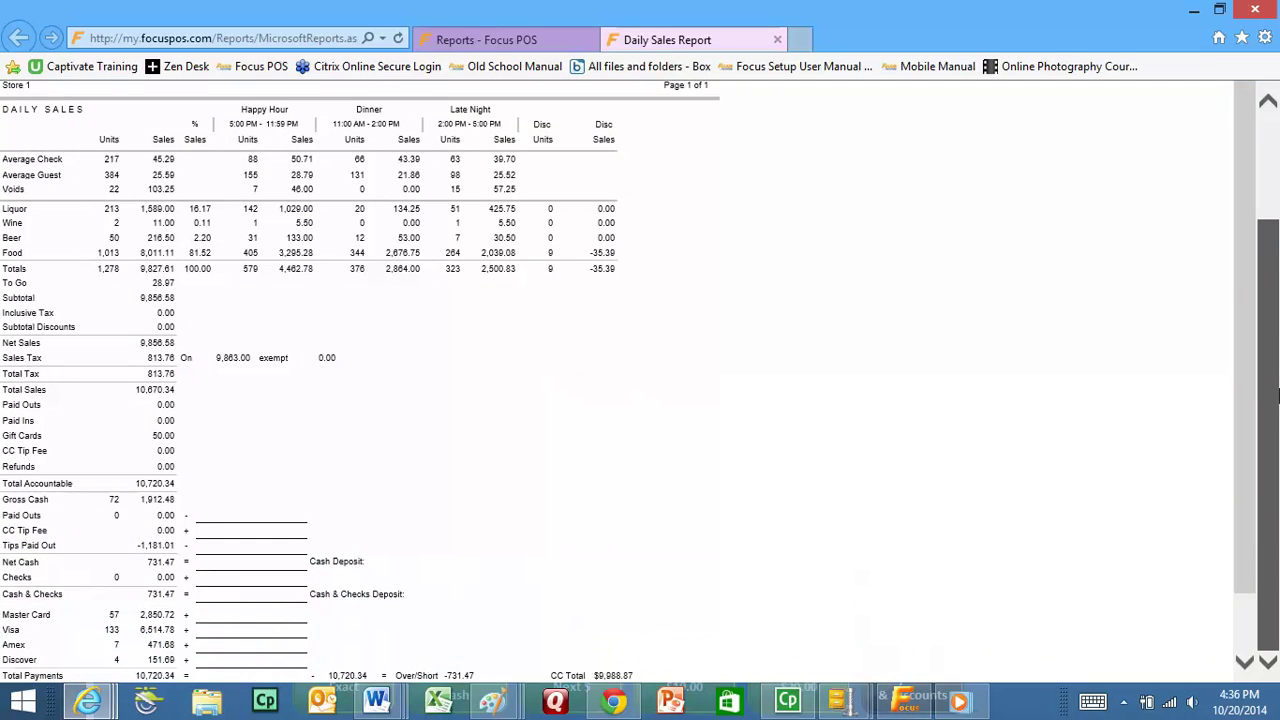
scroll(1276, 350, "up", 3)
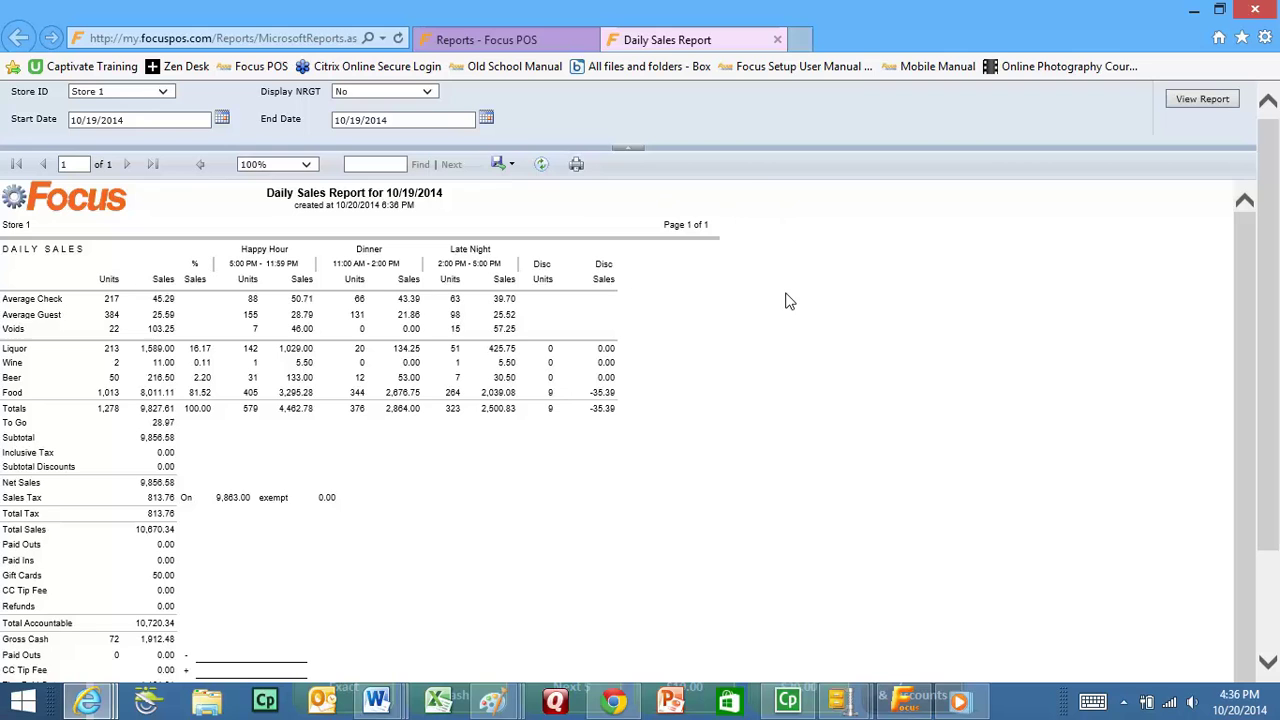
left_click(777, 40)
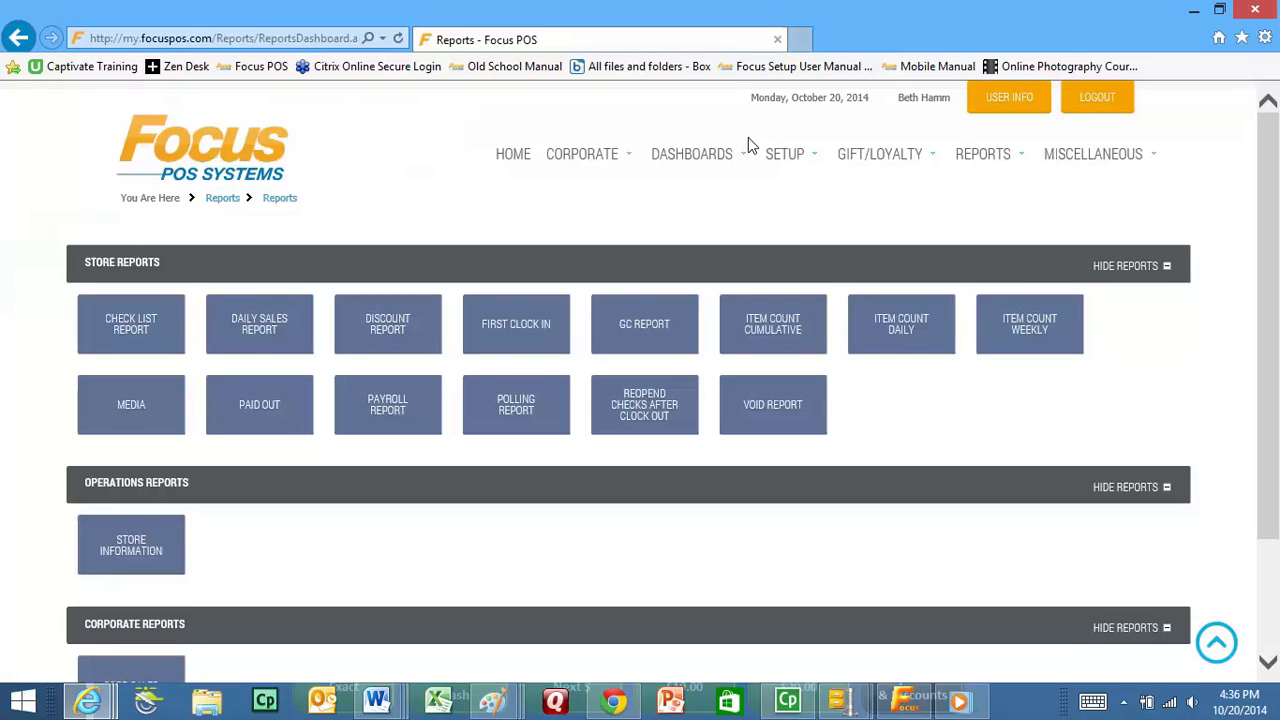